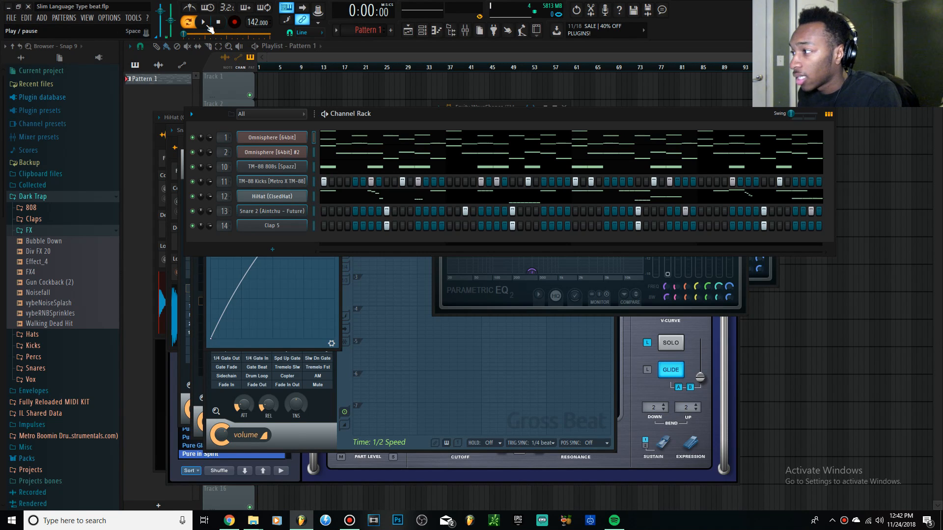
# - Play Pattern 1, stop playback and bring the playlist to the front
pyautogui.click(209, 27)
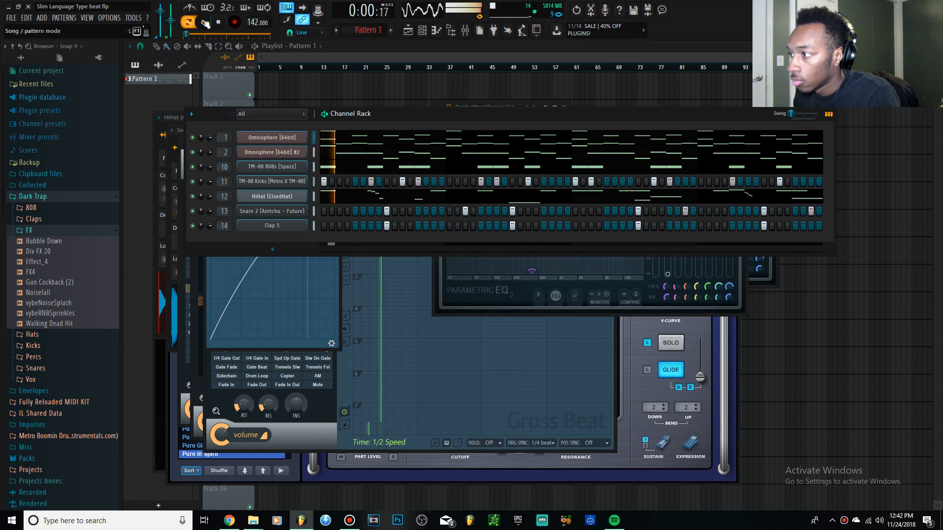
pyautogui.click(219, 23)
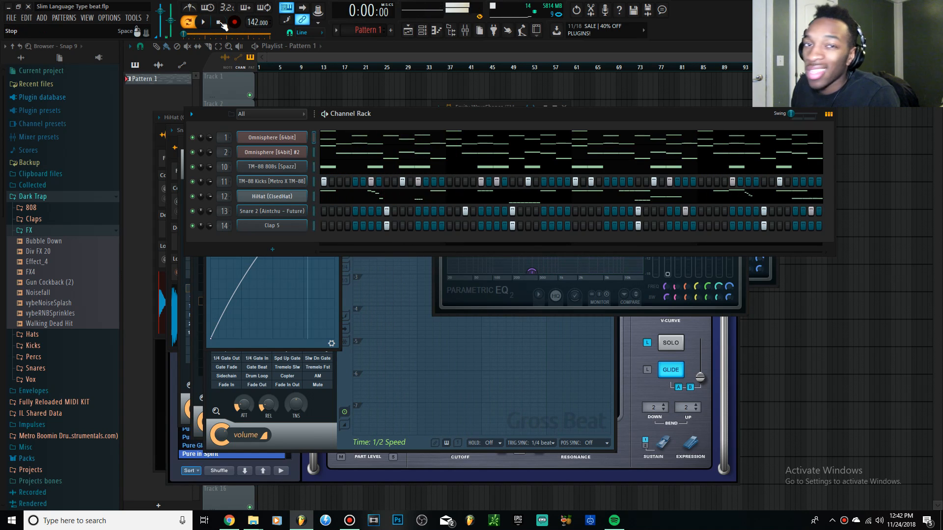
pyautogui.click(308, 58)
# - Place Pattern 1 at bar 1 of track 1 and remove the clip again
pyautogui.moveTo(162, 80); pyautogui.dragTo(262, 82)
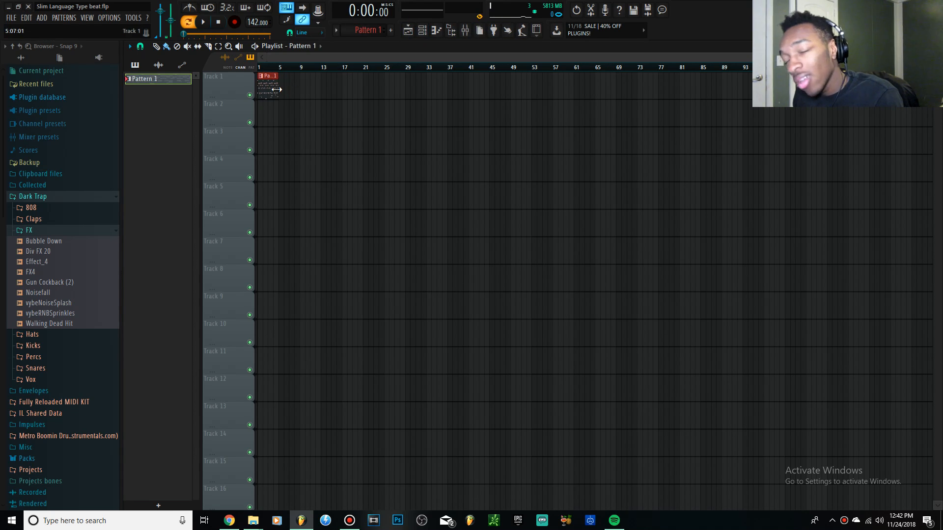
pyautogui.rightClick(274, 89)
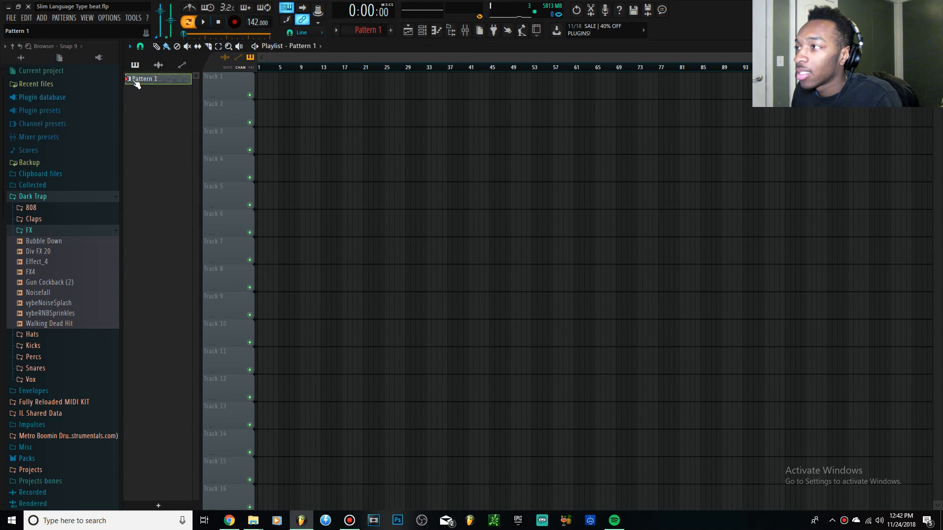
# - Split Pattern 1 by channel into separate patterns
pyautogui.rightClick(136, 84)
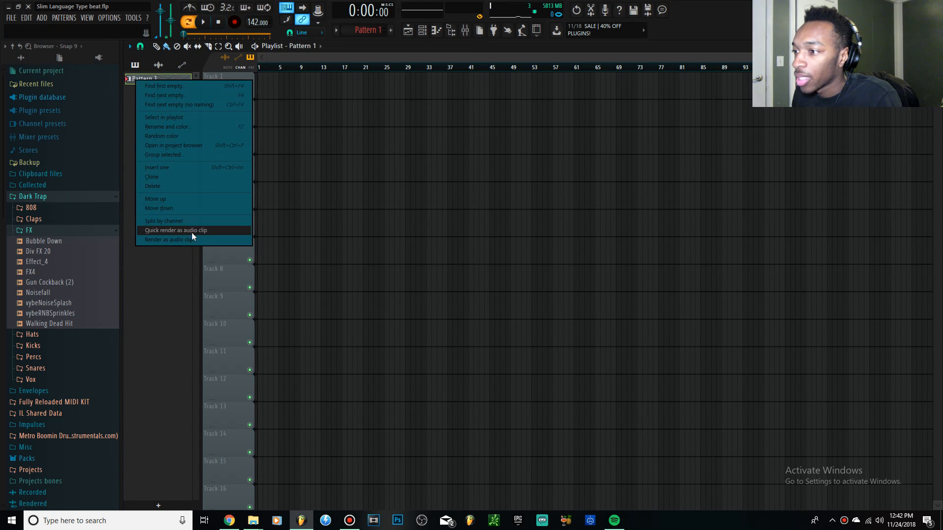
pyautogui.click(169, 221)
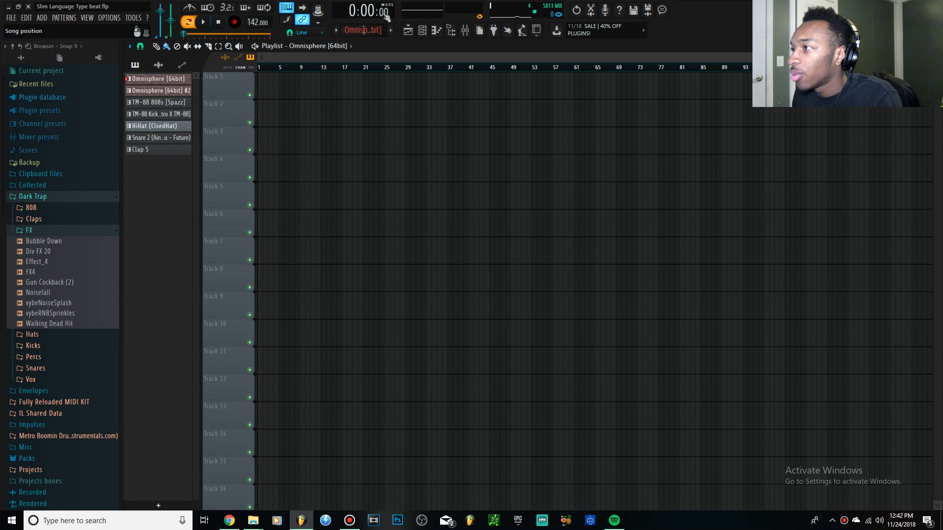
pyautogui.click(336, 30)
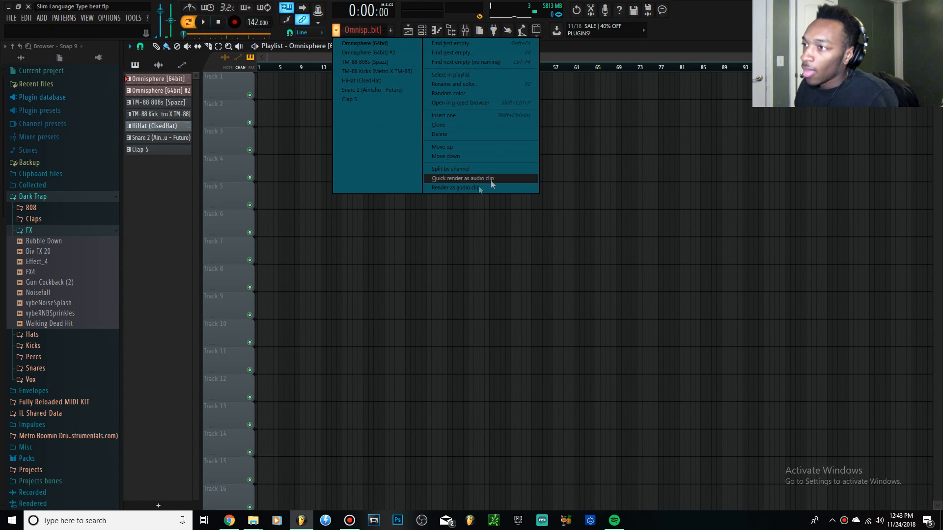
pyautogui.click(175, 73)
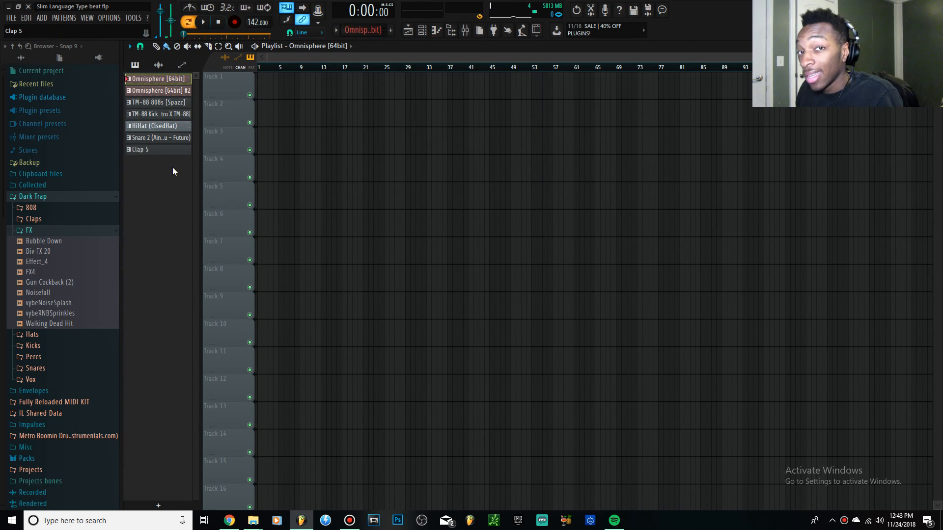
# - Place all seven split patterns together at bar 1 on tracks 1 to 7, and set the playlist snap to Bar
pyautogui.keyDown('shift'); pyautogui.click(168, 153); pyautogui.keyUp('shift')
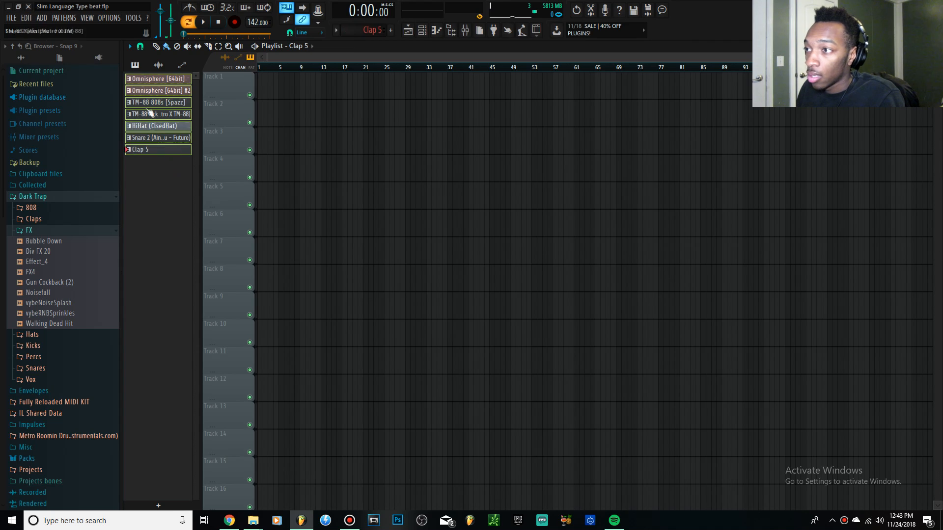
pyautogui.moveTo(145, 119); pyautogui.dragTo(260, 79)
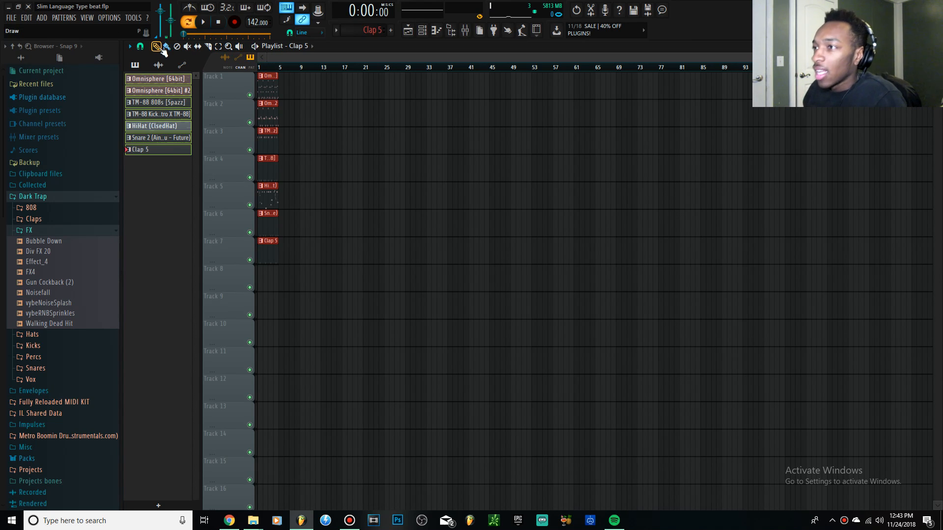
pyautogui.click(143, 47)
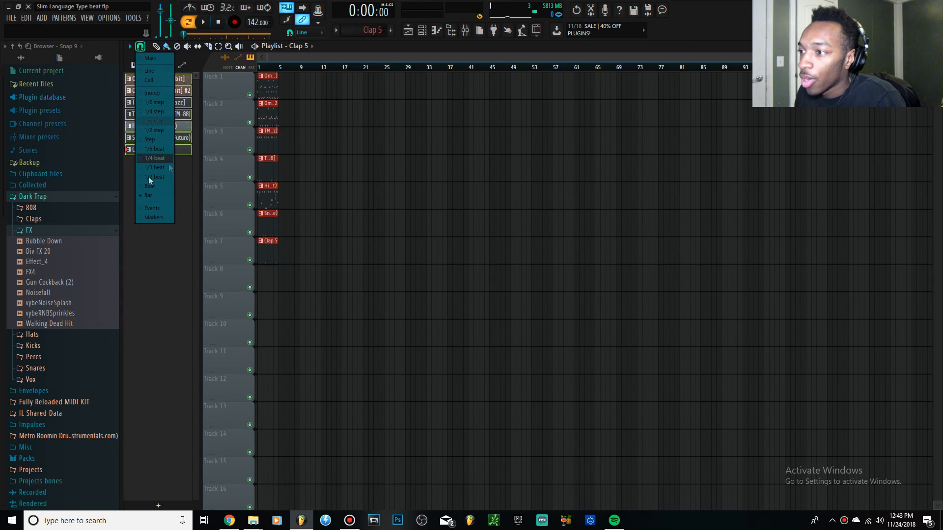
pyautogui.click(150, 195)
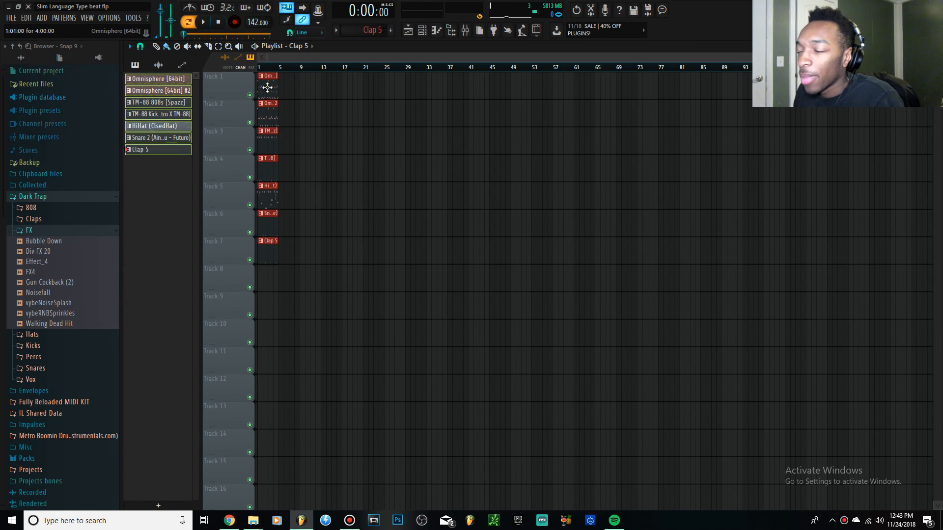
pyautogui.scroll(8, 265, 116)
pyautogui.scroll(-3, 266, 116)
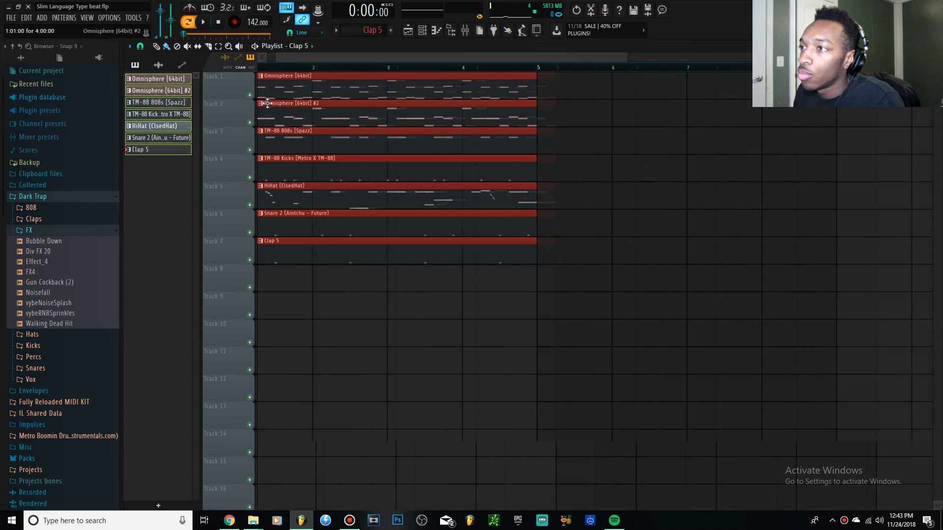
pyautogui.click(143, 47)
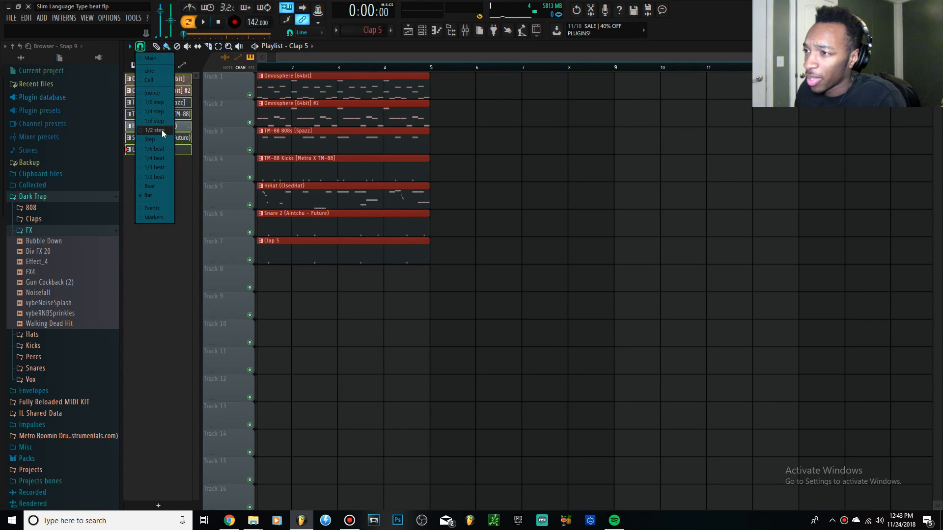
pyautogui.click(158, 104)
pyautogui.moveTo(313, 98)
pyautogui.mouseDown()
pyautogui.moveTo(379, 98)
pyautogui.moveTo(297, 83)
pyautogui.moveTo(403, 61)
pyautogui.moveTo(378, 65)
pyautogui.moveTo(379, 92)
pyautogui.moveTo(526, 92)
pyautogui.moveTo(518, 91)
pyautogui.moveTo(553, 79)
pyautogui.moveTo(489, 79)
pyautogui.mouseUp()
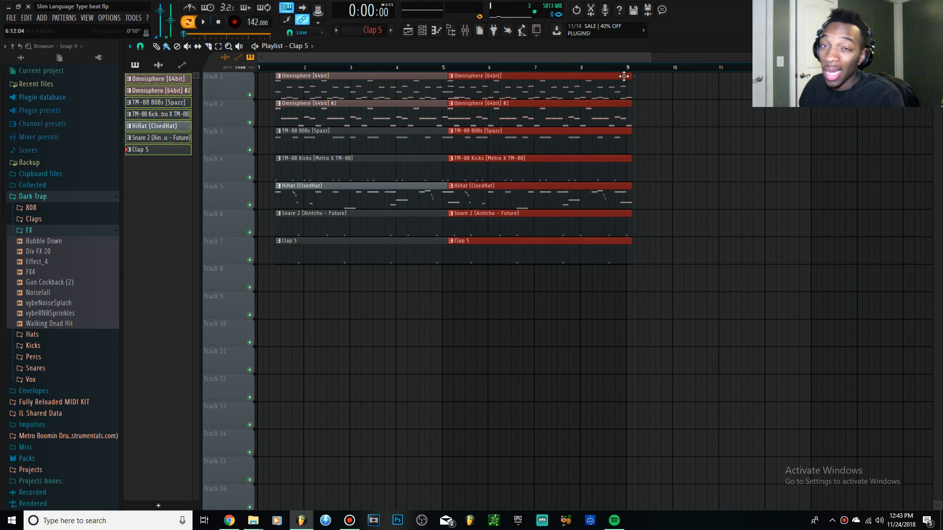
pyautogui.press('Delete')
pyautogui.moveTo(432, 319); pyautogui.dragTo(274, 73)
pyautogui.click(140, 46)
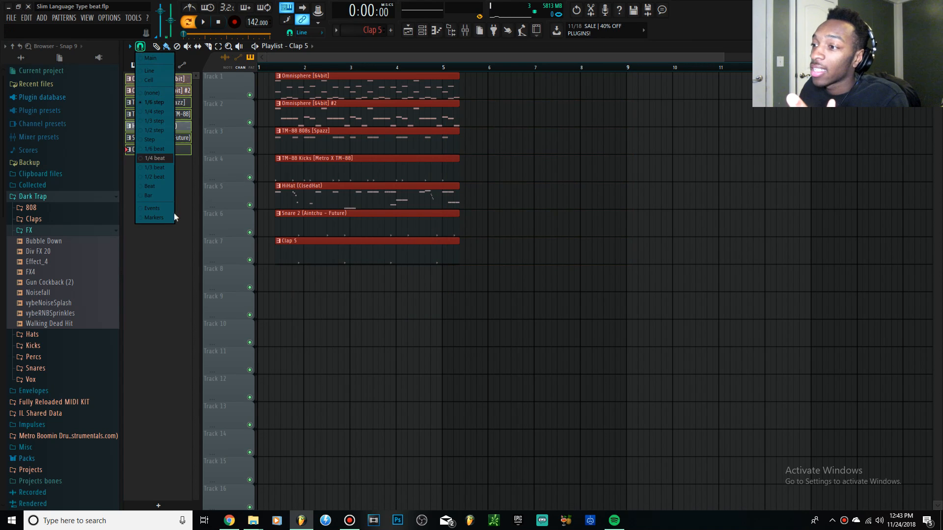
pyautogui.click(149, 199)
pyautogui.moveTo(330, 250); pyautogui.dragTo(305, 250)
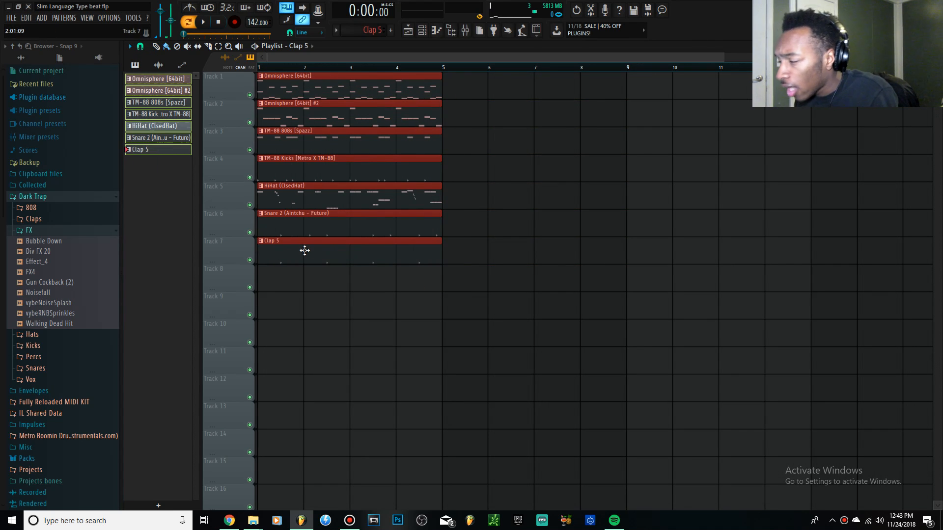
# - Duplicate the block of seven four-bar clips four times in a row to fill bars 1 to 20
pyautogui.scroll(-2, 278, 142)
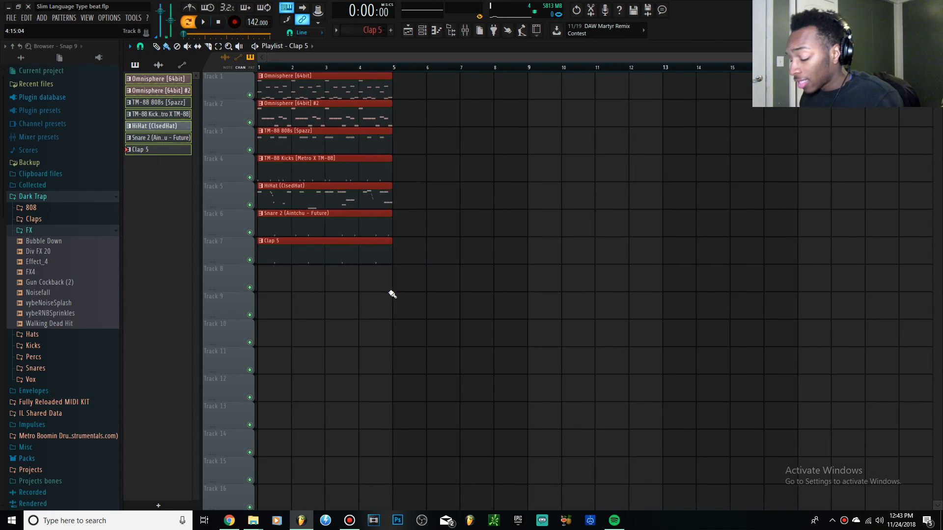
pyautogui.hotkey('ctrl', 'b')
pyautogui.hotkey('ctrl', 'b')
pyautogui.hotkey('ctrl', 'b')
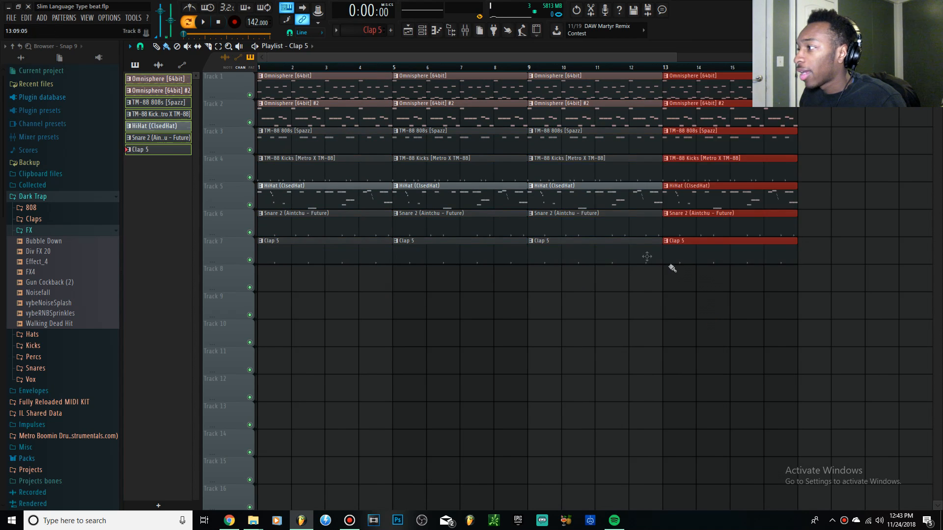
pyautogui.scroll(-2, 673, 267)
pyautogui.hotkey('ctrl', 'b')
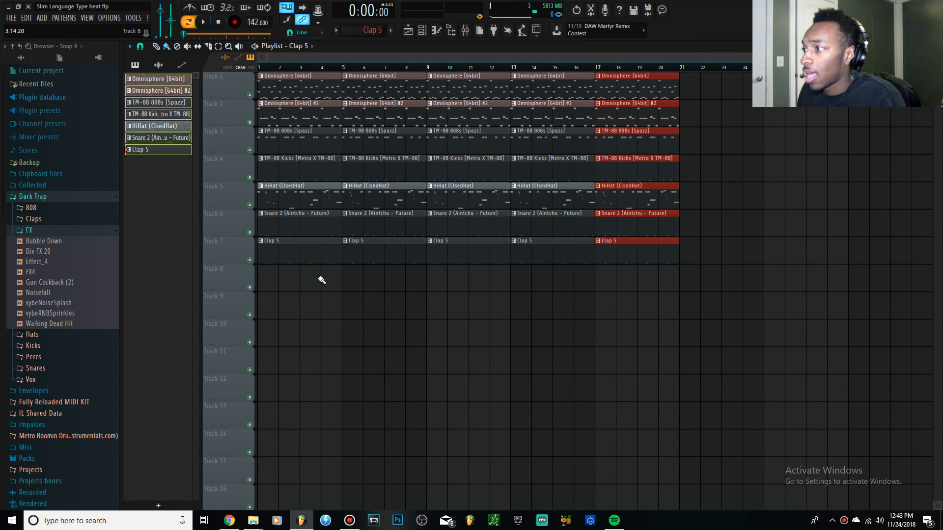
# - Delete the 808, kick, hi-hat, snare and clap clips from bars 1 to 8 and the Omnisphere #2 clip from bars 1 to 4
pyautogui.moveTo(386, 289); pyautogui.dragTo(271, 141)
pyautogui.press('Delete')
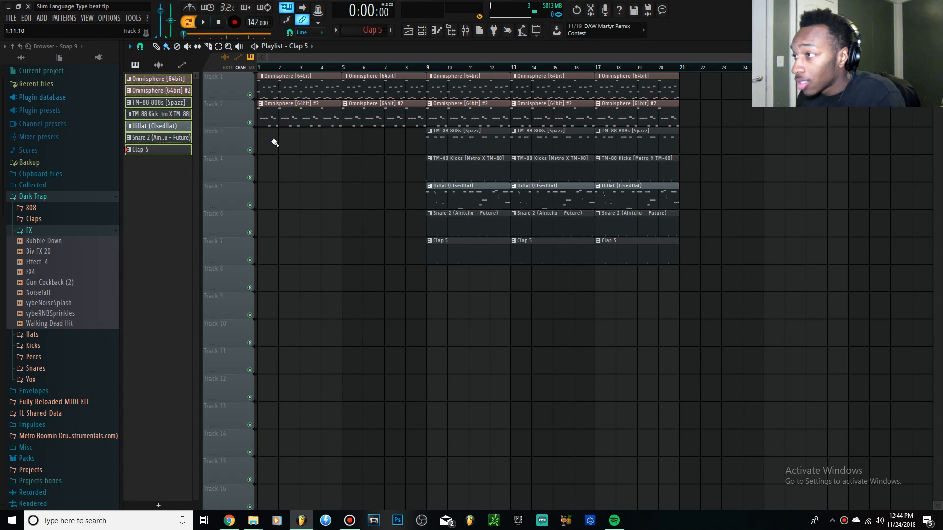
pyautogui.rightClick(284, 117)
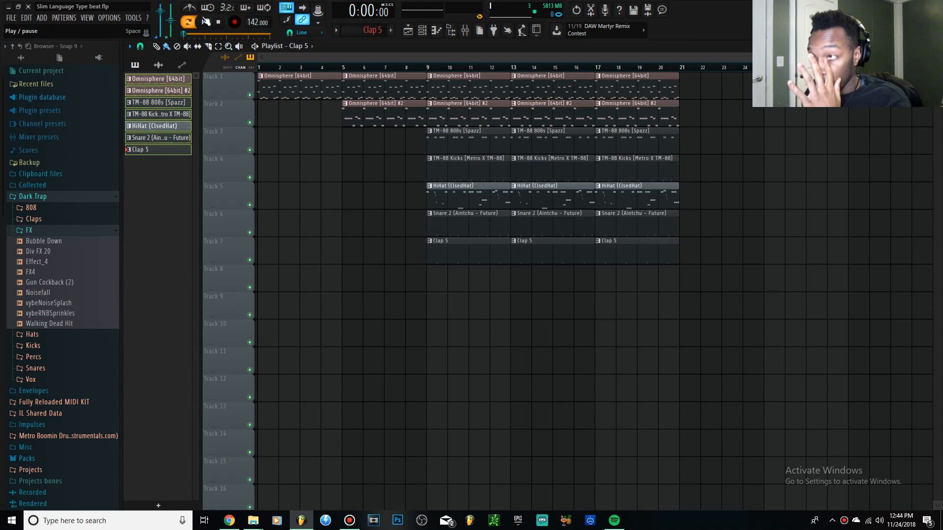
# - Switch playback to song mode, play the opening bars of the arrangement and stop
pyautogui.click(207, 23)
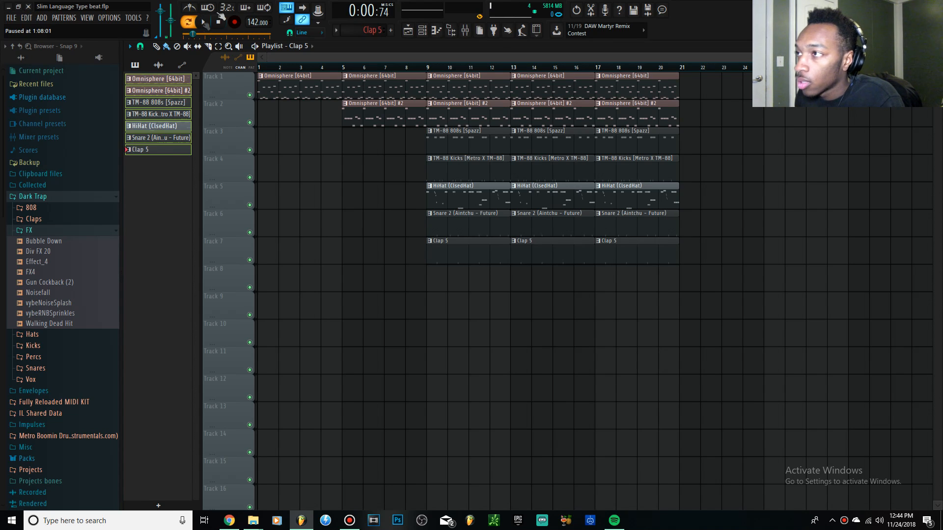
pyautogui.click(220, 22)
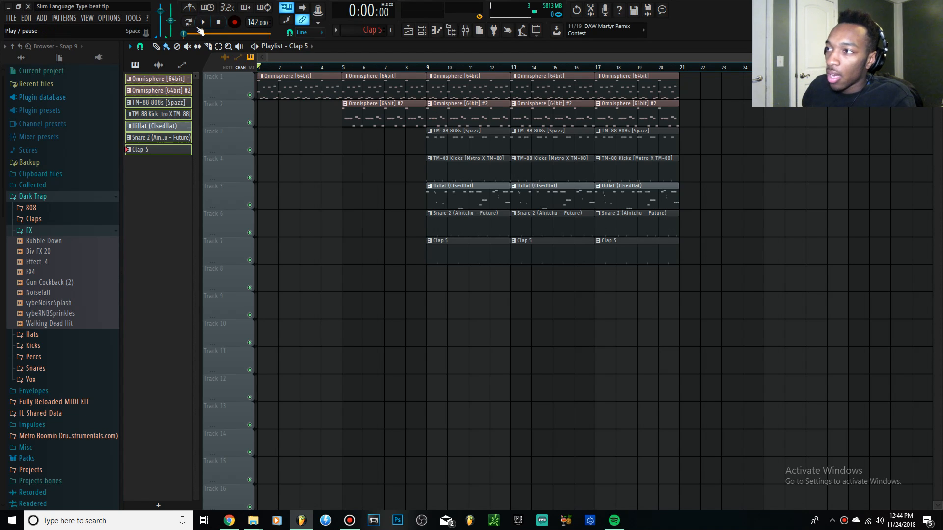
pyautogui.click(206, 25)
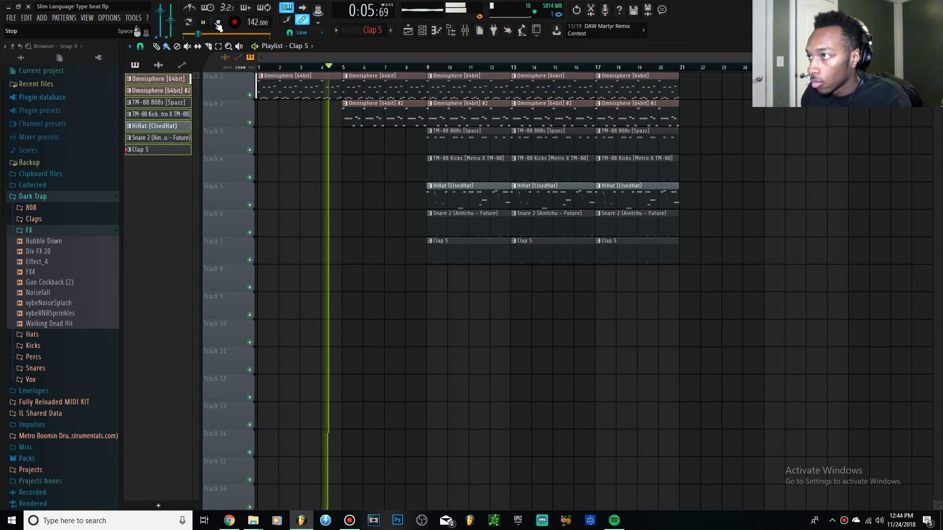
pyautogui.click(218, 23)
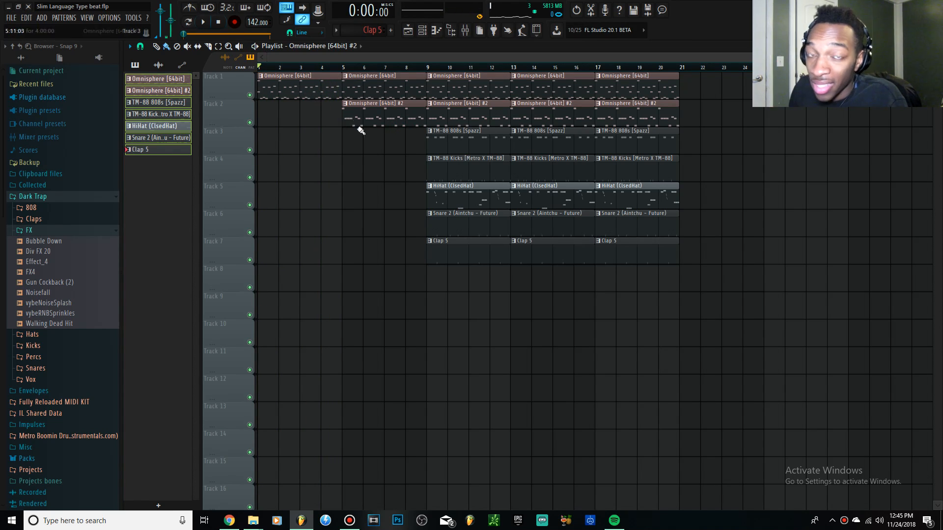
pyautogui.moveTo(380, 120)
pyautogui.mouseDown()
pyautogui.moveTo(362, 119)
pyautogui.moveTo(376, 120)
pyautogui.mouseUp()
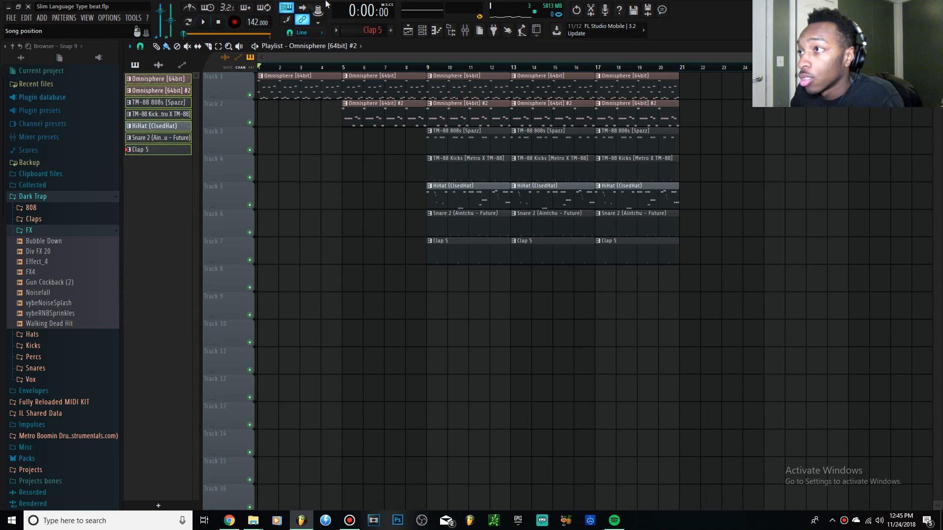
# - Play the arrangement from the start to listen to the eight-bar intro, and stop playback
pyautogui.click(204, 23)
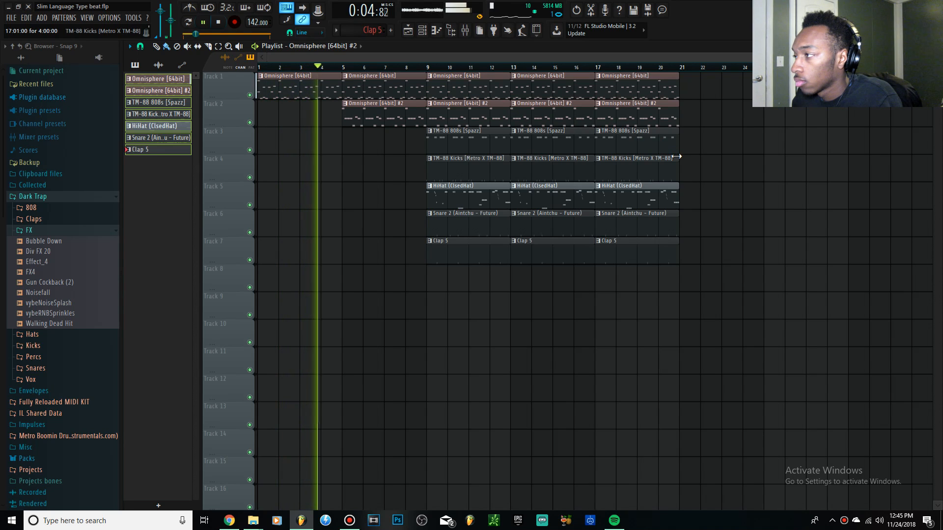
pyautogui.moveTo(732, 291); pyautogui.dragTo(451, 82)
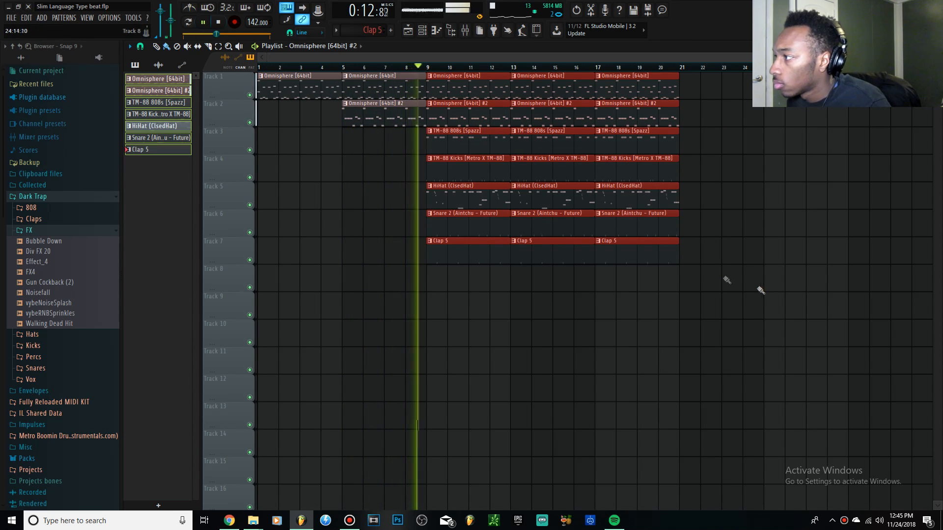
pyautogui.press('space')
# - Delete all clips on tracks 1 to 7 from bar 9 onward
pyautogui.keyDown('ctrl'); pyautogui.click(712, 264); pyautogui.keyUp('ctrl')
pyautogui.moveTo(712, 264); pyautogui.dragTo(423, 71)
pyautogui.press('Delete')
# - Duplicate the Omnisphere clips on track 1 and the Omnisphere #2 clips on track 2 through the end of bar 20
pyautogui.moveTo(469, 177); pyautogui.dragTo(386, 74)
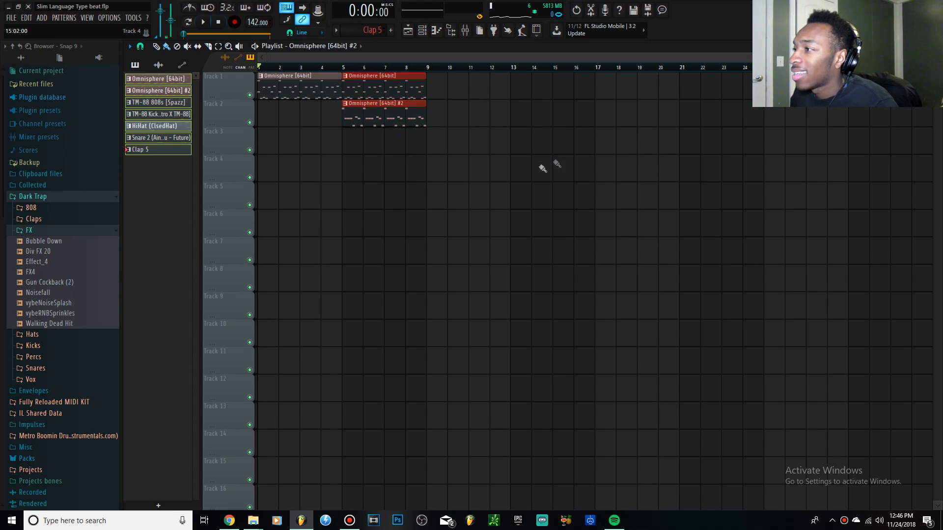
pyautogui.moveTo(476, 183); pyautogui.dragTo(268, 69)
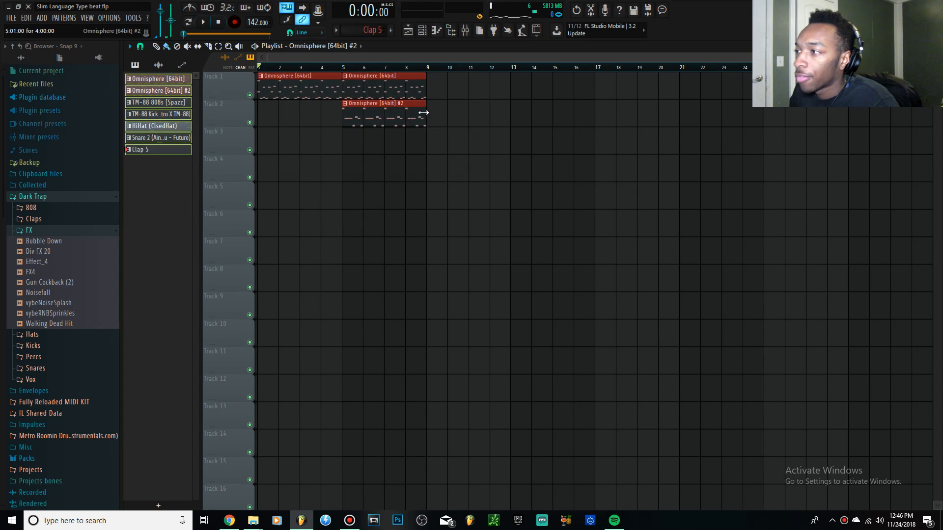
pyautogui.moveTo(408, 179); pyautogui.dragTo(308, 80)
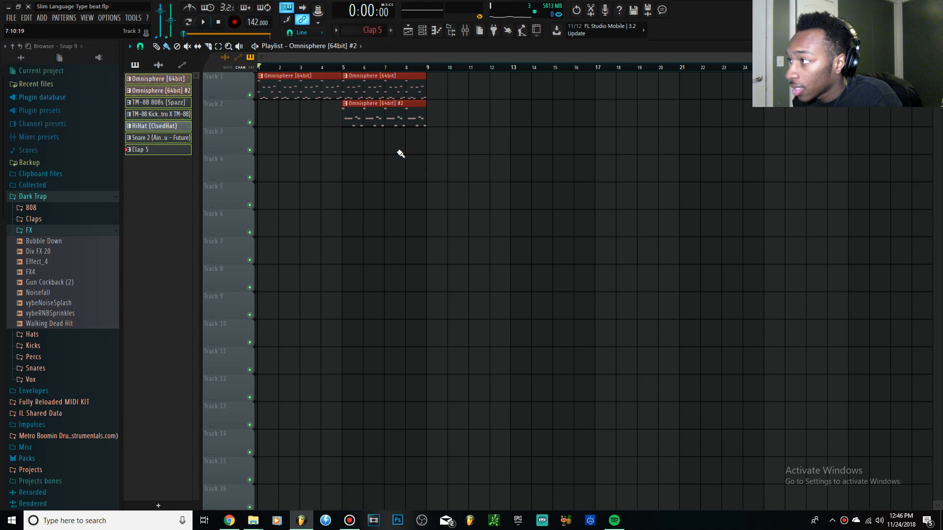
pyautogui.hotkey('ctrl', 'b')
pyautogui.hotkey('ctrl', 'b')
pyautogui.click(490, 207)
pyautogui.moveTo(580, 182); pyautogui.dragTo(566, 55)
pyautogui.hotkey('ctrl', 'b')
pyautogui.hotkey('ctrl', 'd')
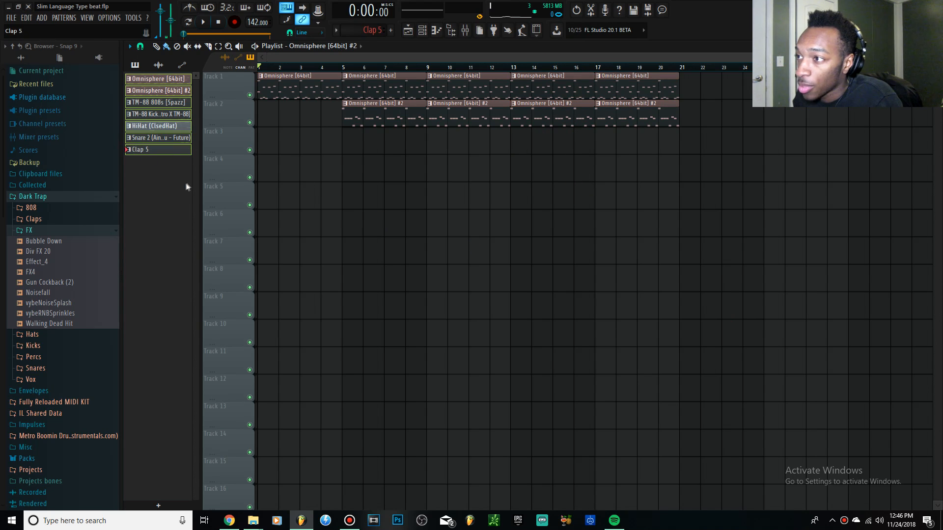
# - Place the TM-88 808s [Spazz] pattern at bar 9 on track 3 and move the playhead to bar 9
pyautogui.click(155, 104)
pyautogui.moveTo(154, 104); pyautogui.dragTo(436, 143)
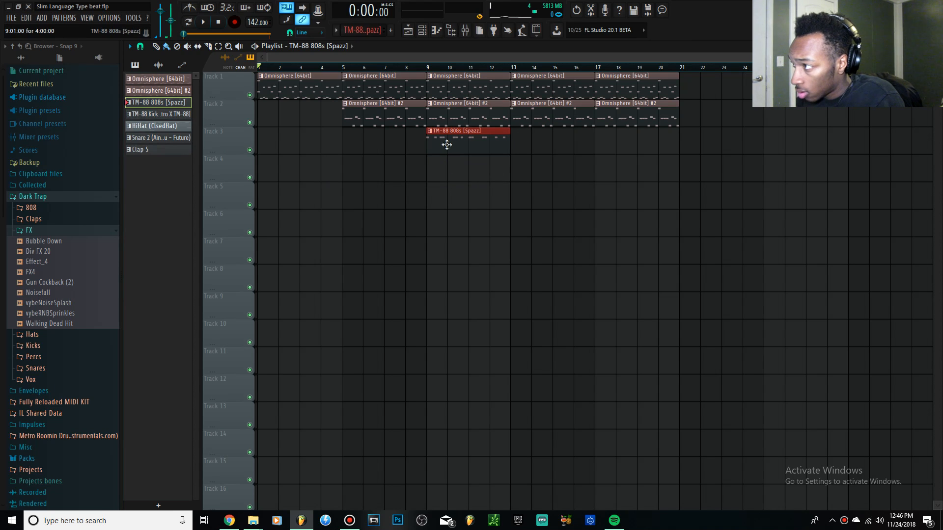
pyautogui.moveTo(410, 67)
pyautogui.mouseDown()
pyautogui.moveTo(447, 66)
pyautogui.moveTo(425, 66)
pyautogui.mouseUp()
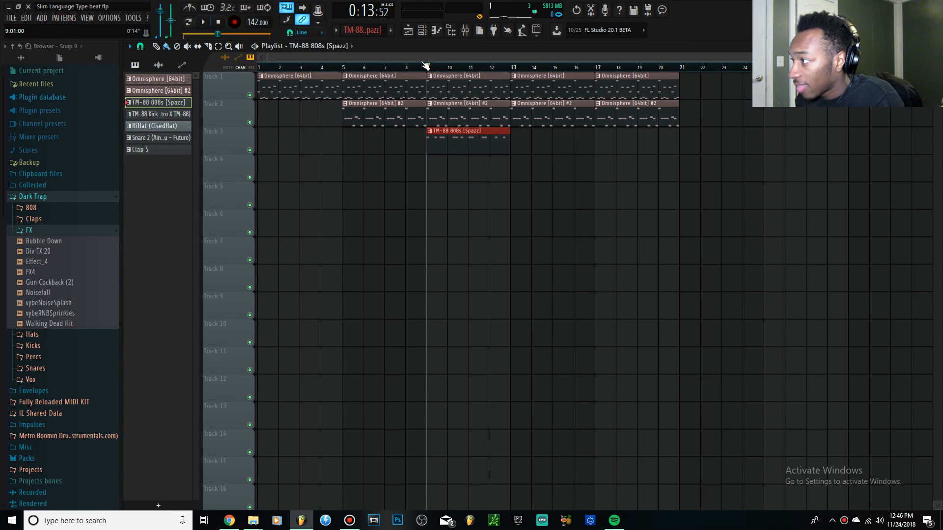
# - Move the 808s clip to track 4 and place the Kicks, HiHat, Snare 2 and Clap 5 patterns at bar 9 on tracks 5, 7, 9 and 10
pyautogui.moveTo(446, 153); pyautogui.dragTo(436, 179)
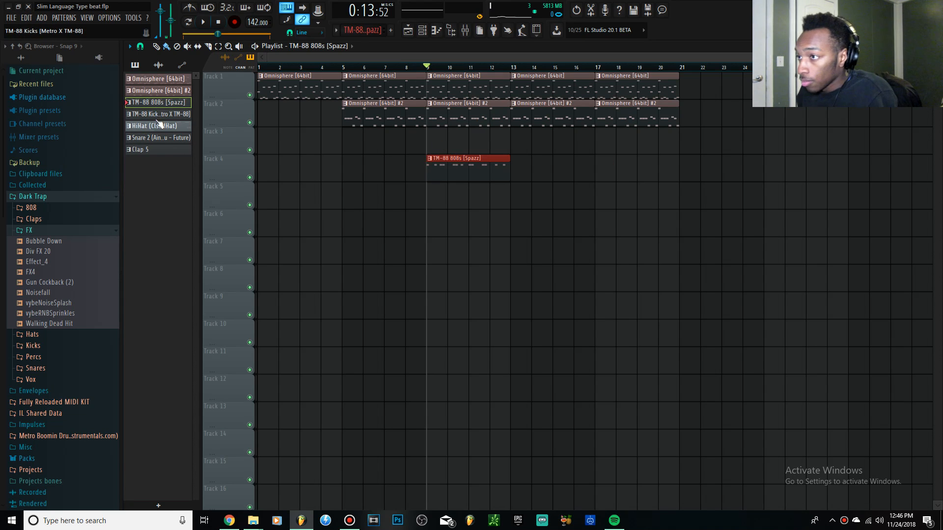
pyautogui.moveTo(156, 114); pyautogui.dragTo(432, 193)
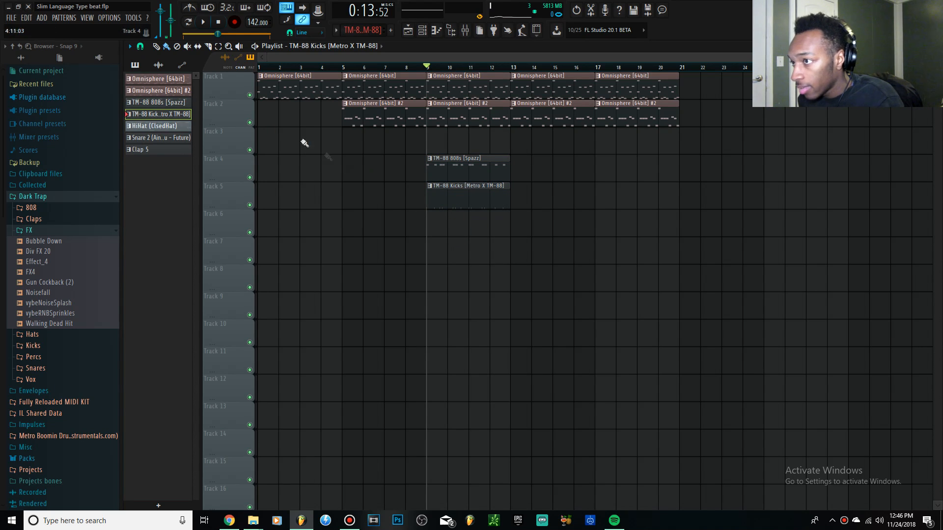
pyautogui.moveTo(151, 131); pyautogui.dragTo(421, 244)
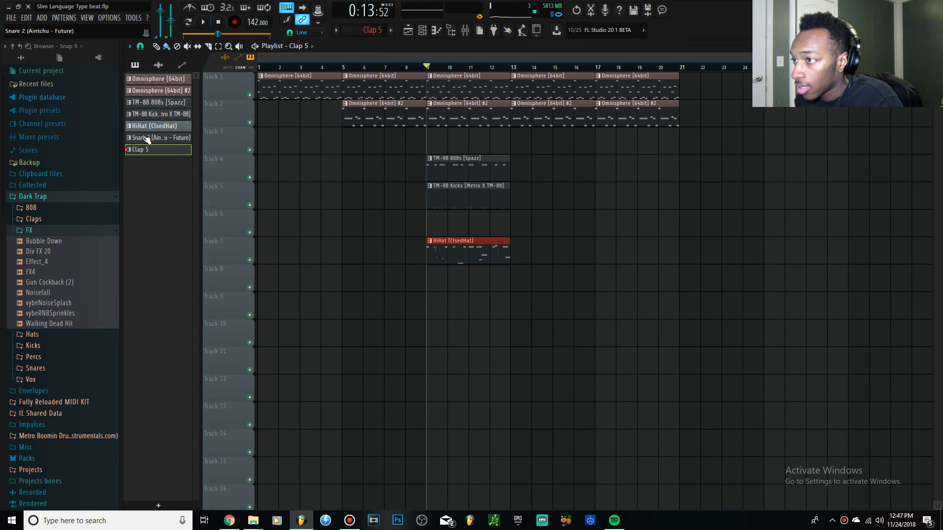
pyautogui.moveTo(147, 142); pyautogui.dragTo(432, 305)
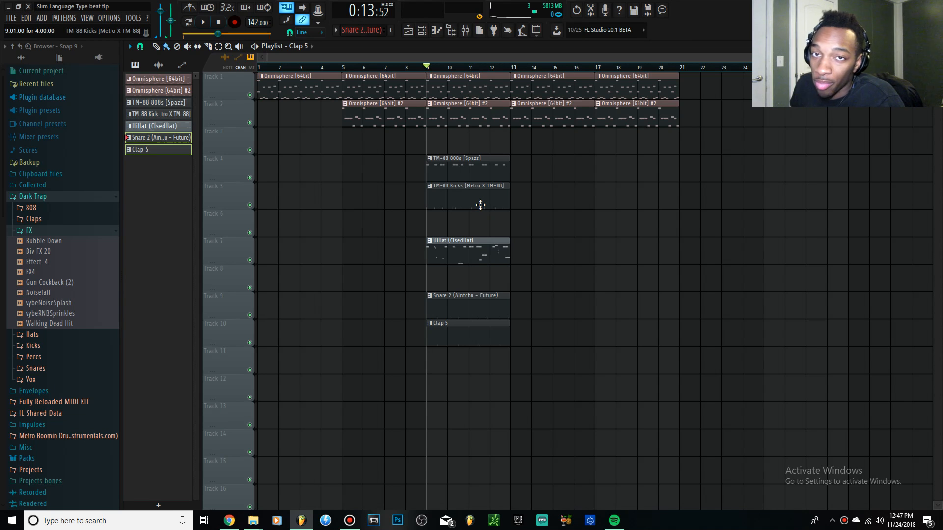
# - Select the five drum clips starting at bar 9 and duplicate them twice, filling their tracks through the end of bar 20
pyautogui.scroll(-5, 558, 211)
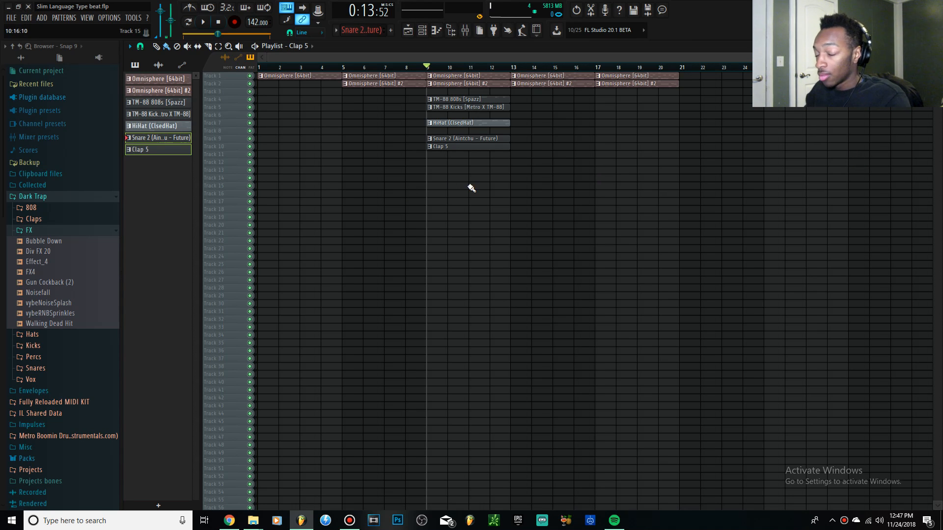
pyautogui.scroll(4, 472, 188)
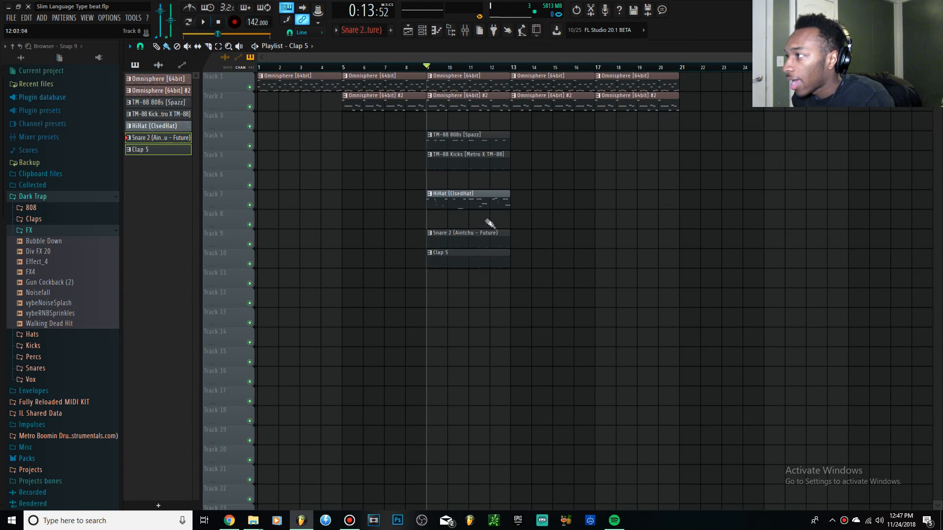
pyautogui.moveTo(477, 259); pyautogui.dragTo(455, 136)
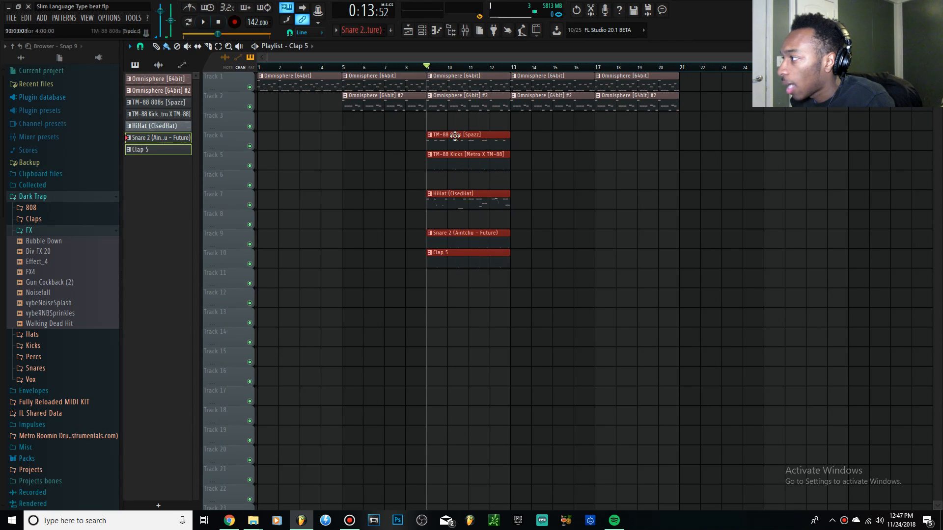
pyautogui.hotkey('ctrl', 'b')
pyautogui.hotkey('ctrl', 'b')
pyautogui.keyDown('ctrl'); pyautogui.click(813, 129); pyautogui.keyUp('ctrl')
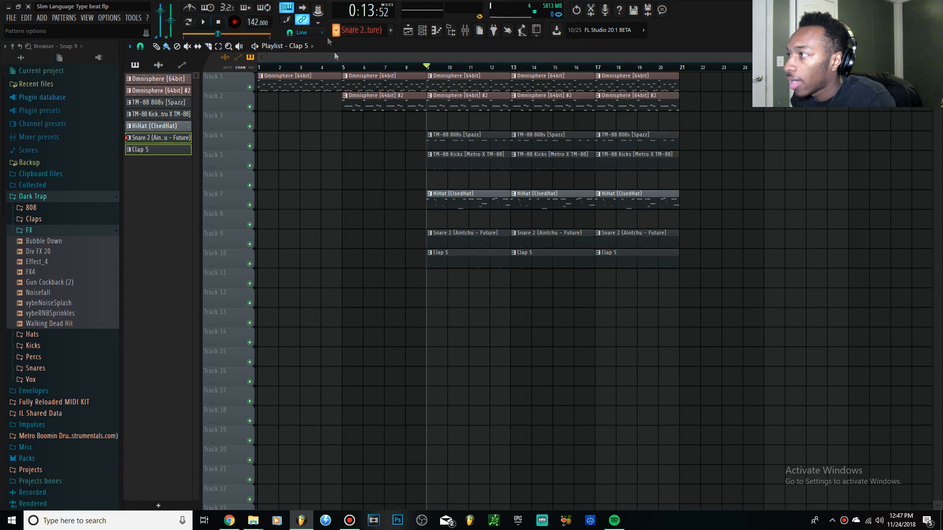
# - Play the arrangement from the start to hear the drums come in at bar 9, and stop playback
pyautogui.moveTo(218, 34); pyautogui.dragTo(197, 48)
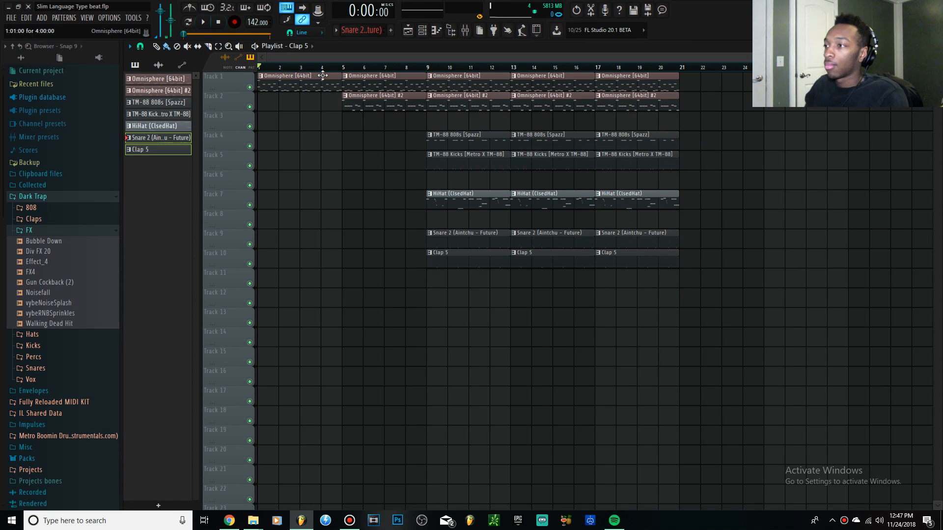
pyautogui.press('space')
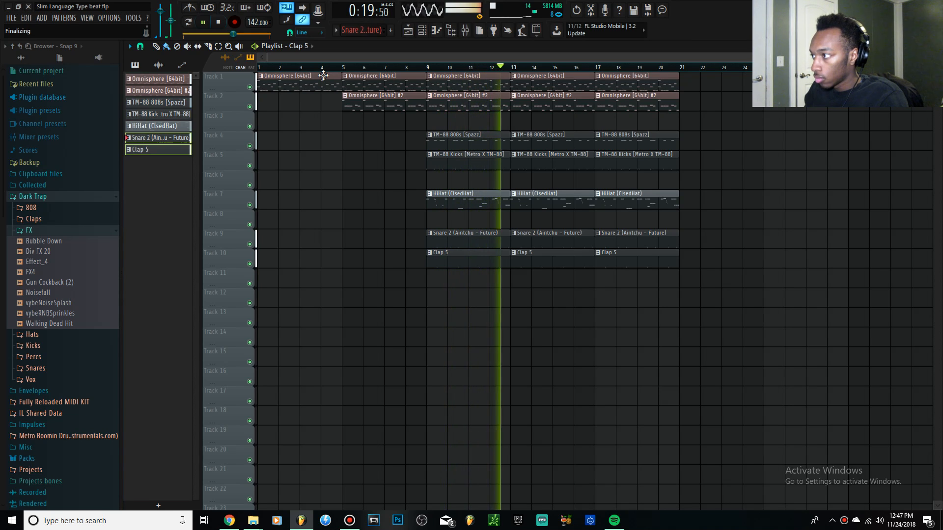
pyautogui.press('space')
pyautogui.press('F9')
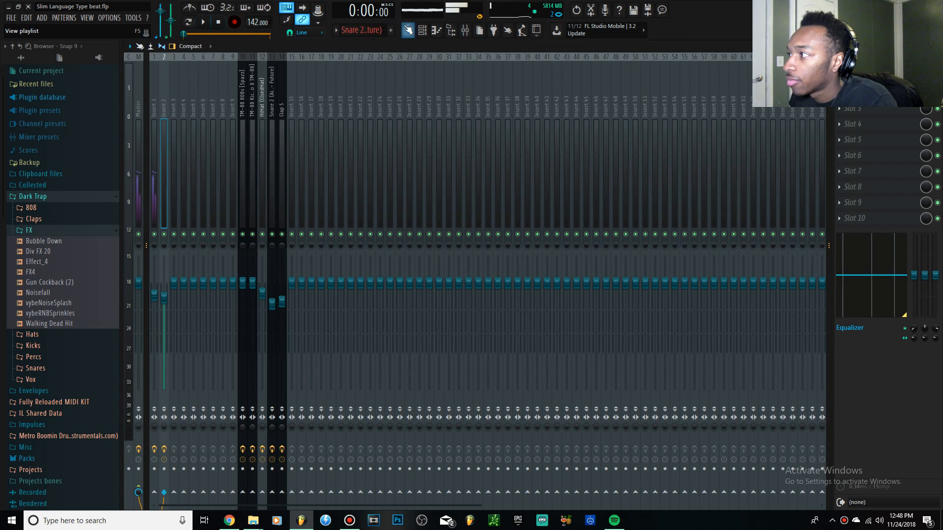
pyautogui.click(408, 30)
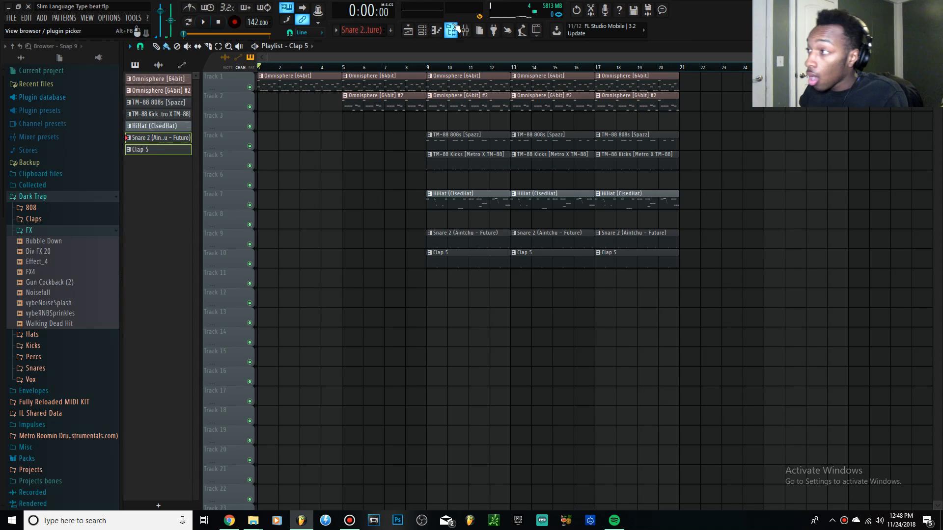
pyautogui.moveTo(399, 4)
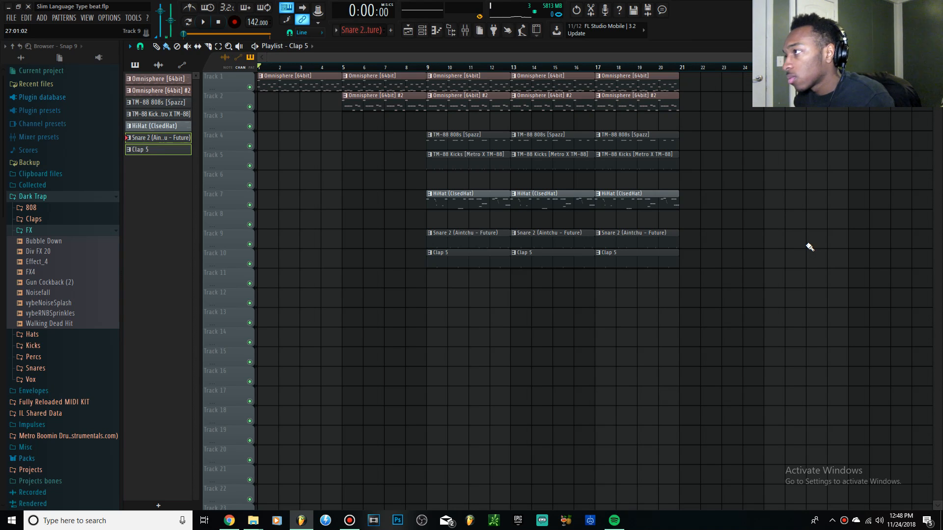
pyautogui.click(466, 32)
pyautogui.click(407, 31)
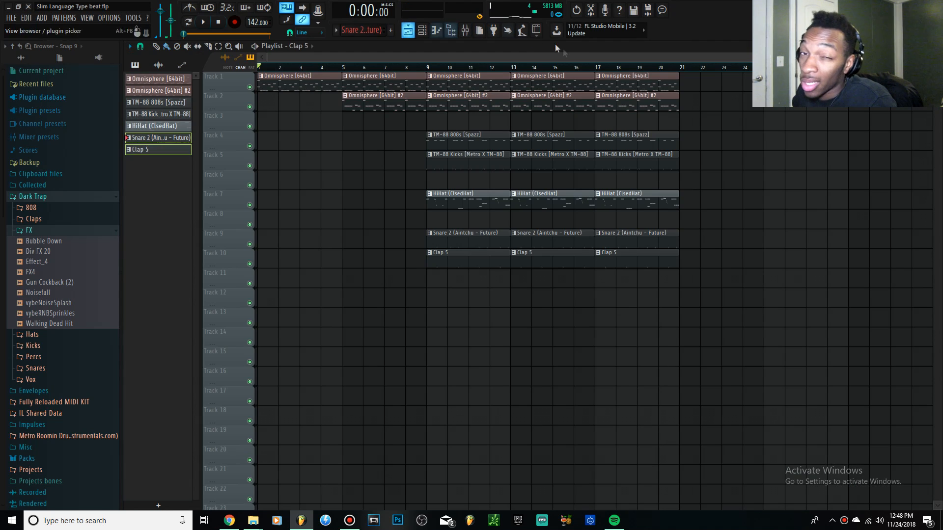
# - Select bars 1 to 20 in the playlist, and load Gross Beat in the Master track's first effect slot with the 2 Beat Gate volume preset
pyautogui.moveTo(676, 69); pyautogui.dragTo(258, 68)
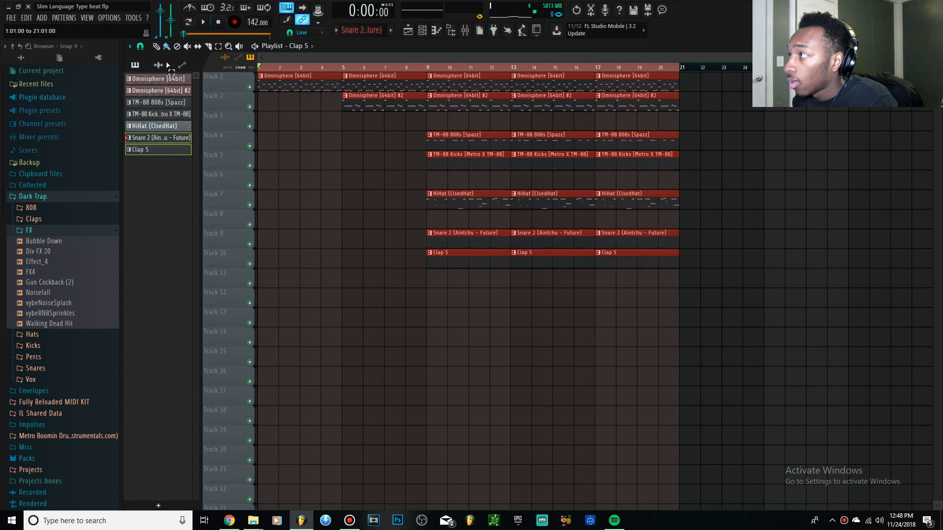
pyautogui.click(465, 30)
pyautogui.click(140, 143)
pyautogui.click(839, 77)
pyautogui.moveTo(846, 84)
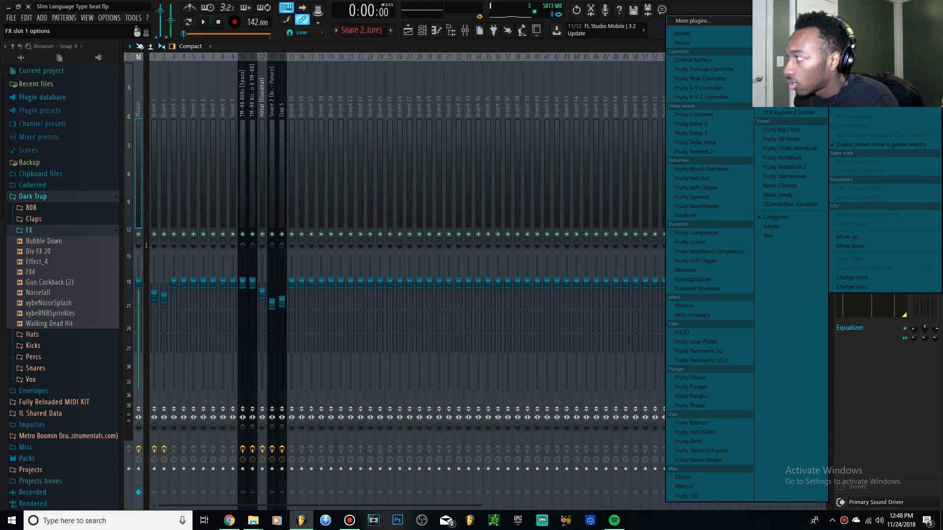
pyautogui.click(778, 39)
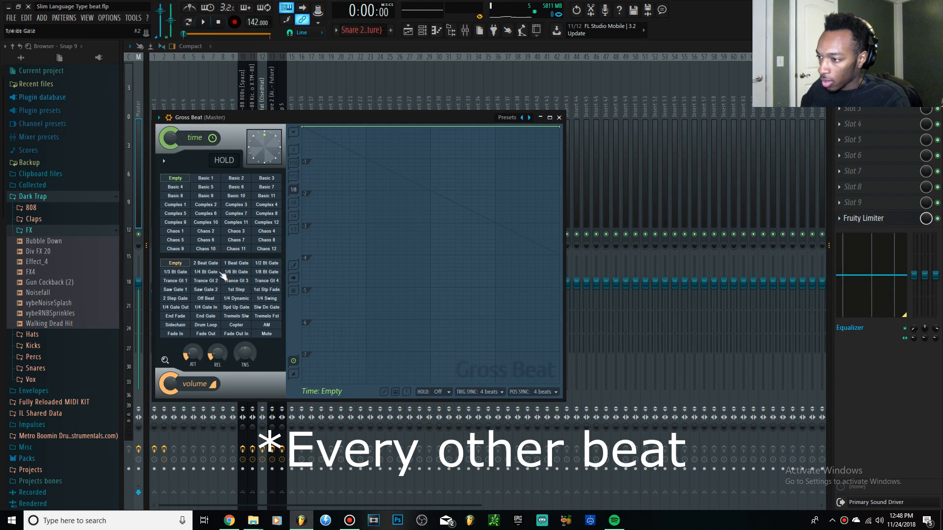
pyautogui.click(205, 263)
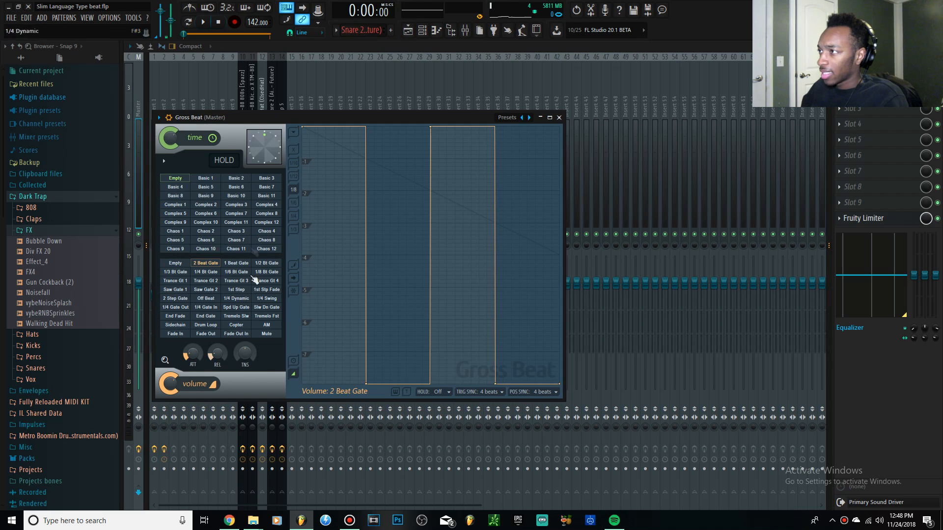
# - Play the intro from bar 1 to hear the Gross Beat gating on the melody, and stop playback
pyautogui.click(411, 35)
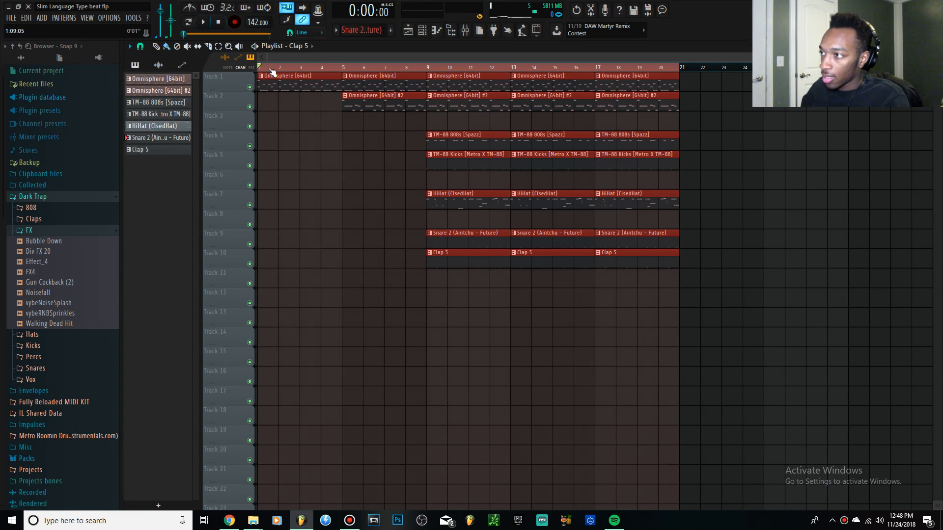
pyautogui.press('space')
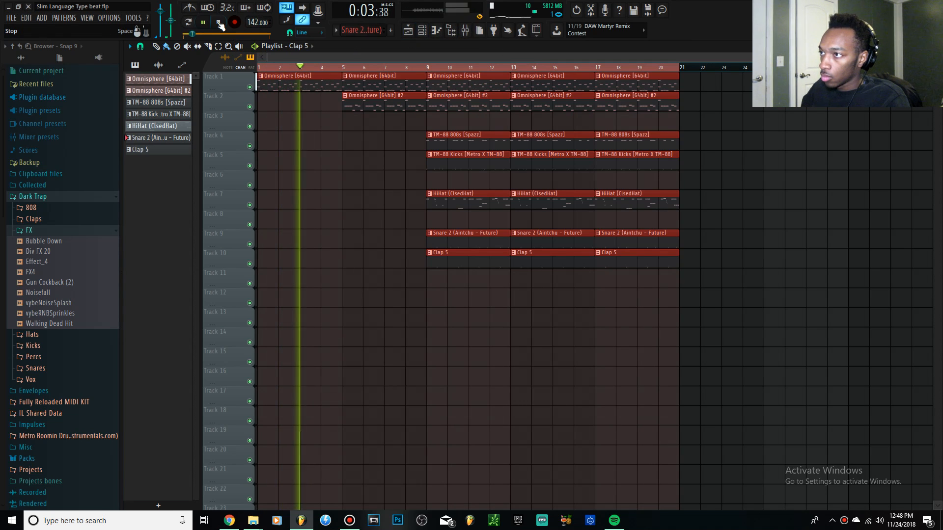
pyautogui.click(219, 22)
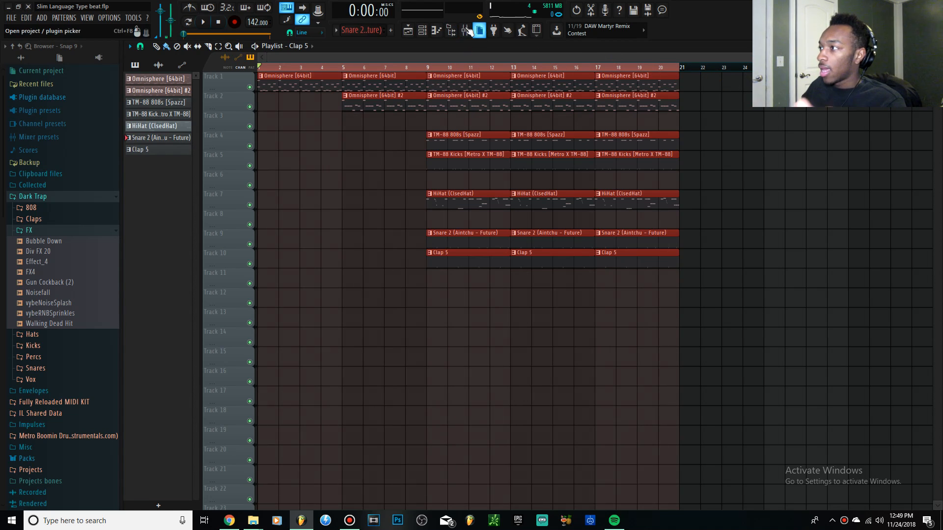
# - Create an automation clip for Gross Beat's mix level on the Master track and move it to playlist track 6
pyautogui.click(464, 31)
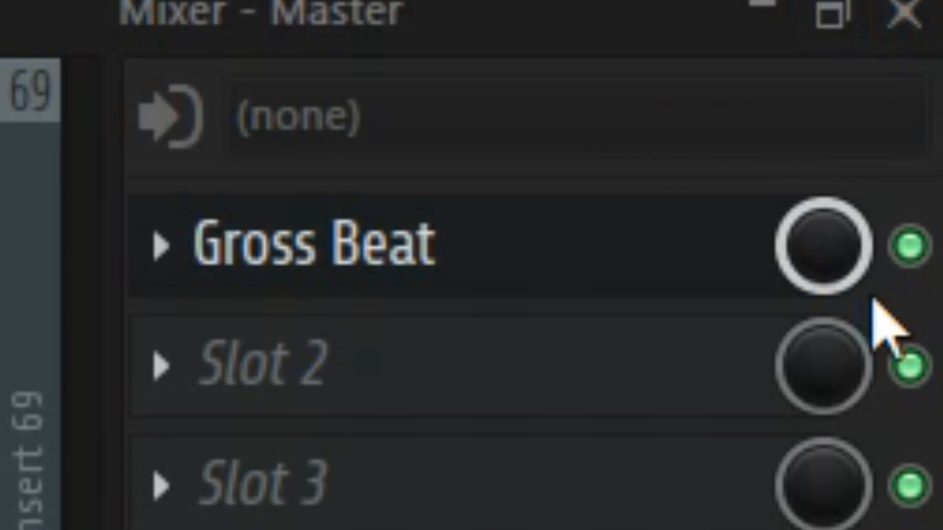
pyautogui.rightClick(847, 216)
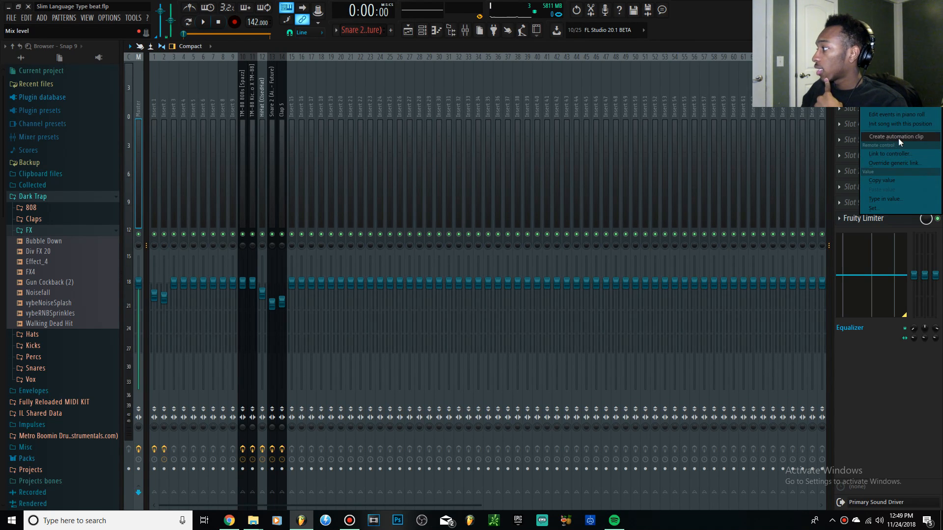
pyautogui.click(881, 137)
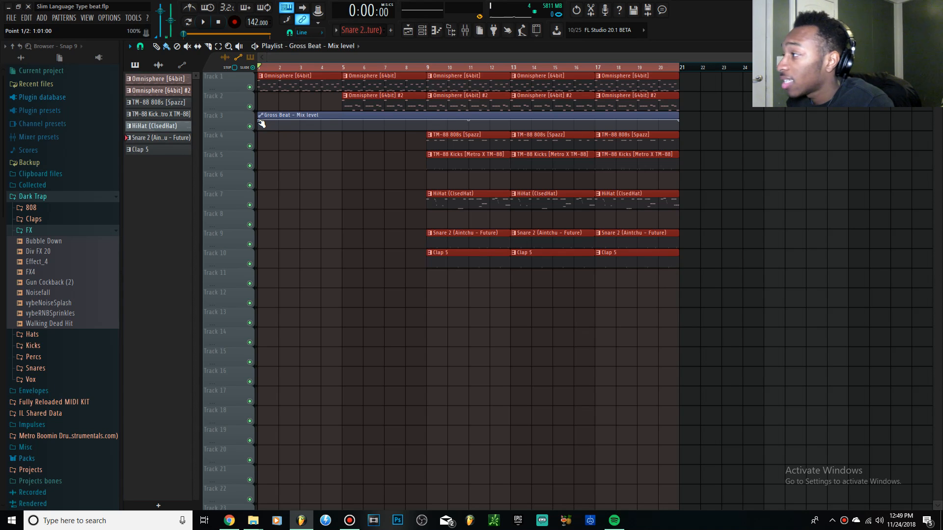
pyautogui.moveTo(317, 120); pyautogui.dragTo(305, 182)
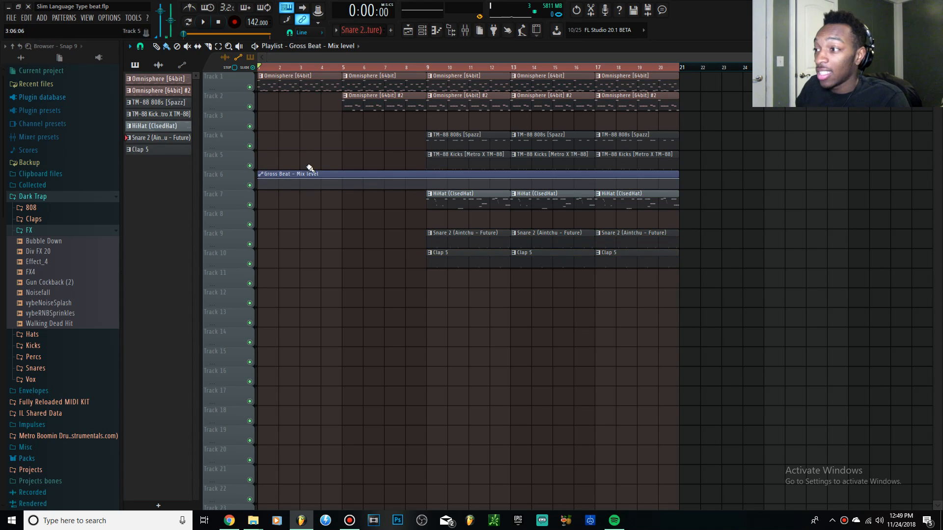
# - Shape the Gross Beat mix level automation with hard steps so the effect is on only during bar 8
pyautogui.moveTo(261, 183); pyautogui.dragTo(253, 162)
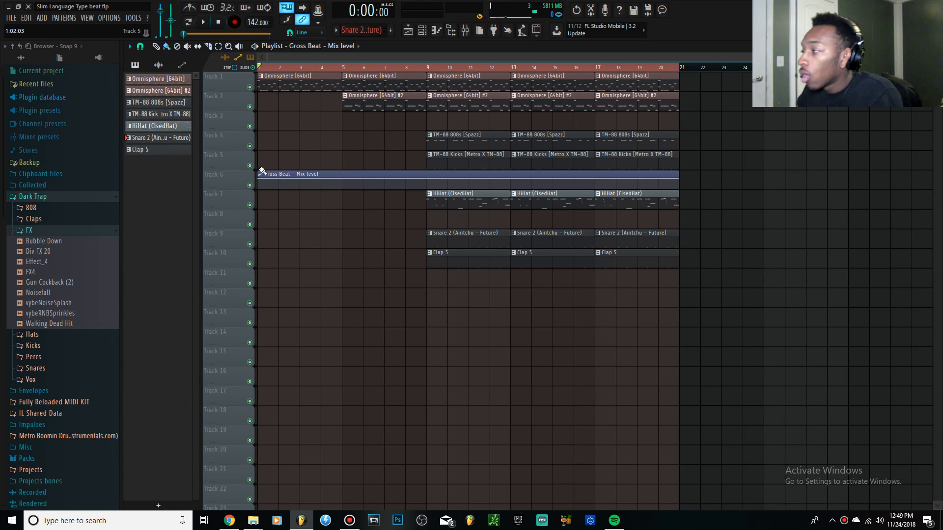
pyautogui.moveTo(261, 181); pyautogui.dragTo(274, 200)
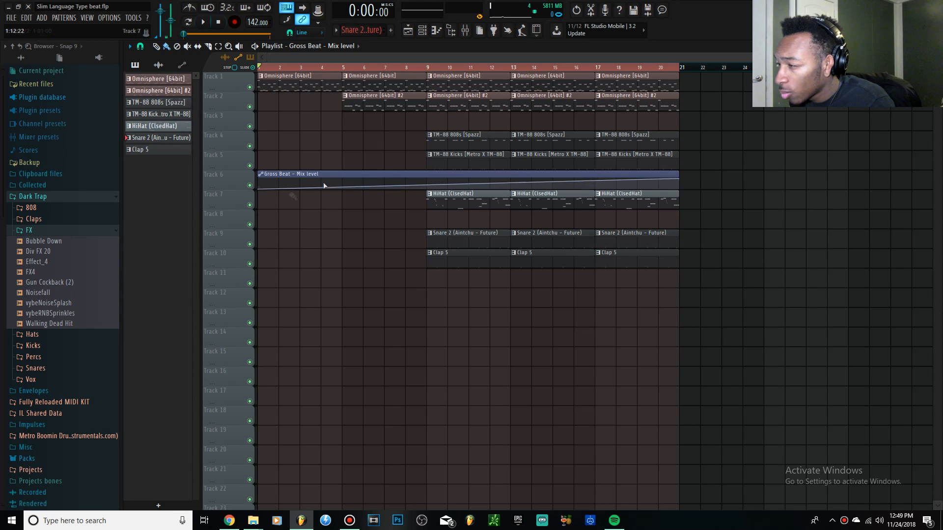
pyautogui.moveTo(405, 188); pyautogui.dragTo(427, 197)
pyautogui.rightClick(428, 182)
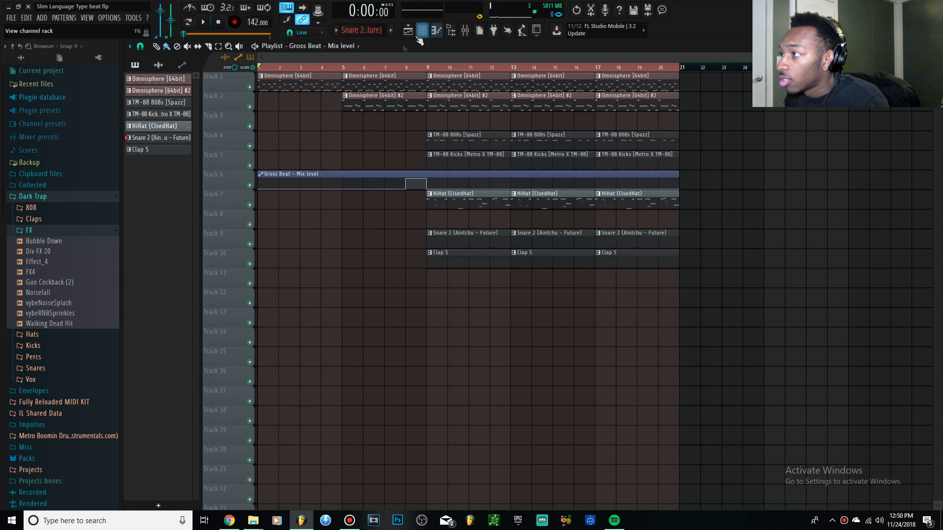
# - Play the arrangement from bar 5 to hear the gated transition into the drums, and stop playback
pyautogui.click(342, 67)
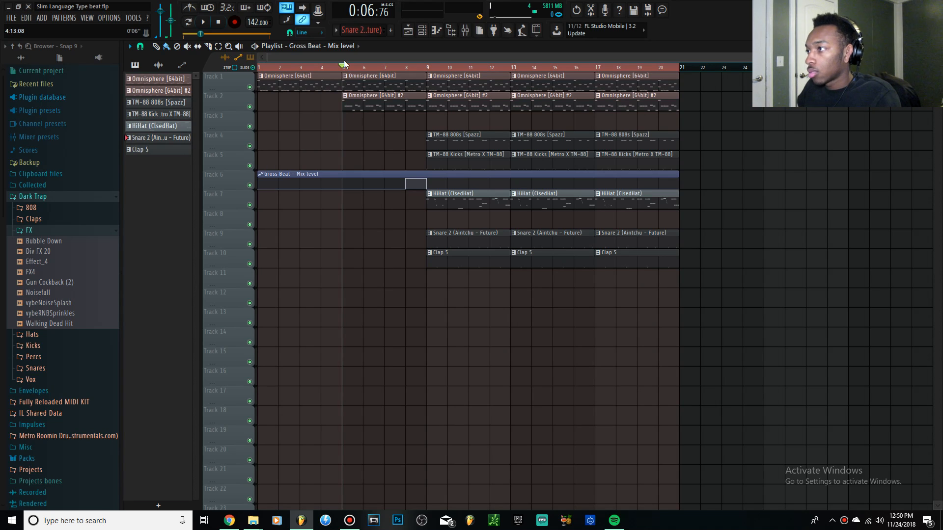
pyautogui.press('space')
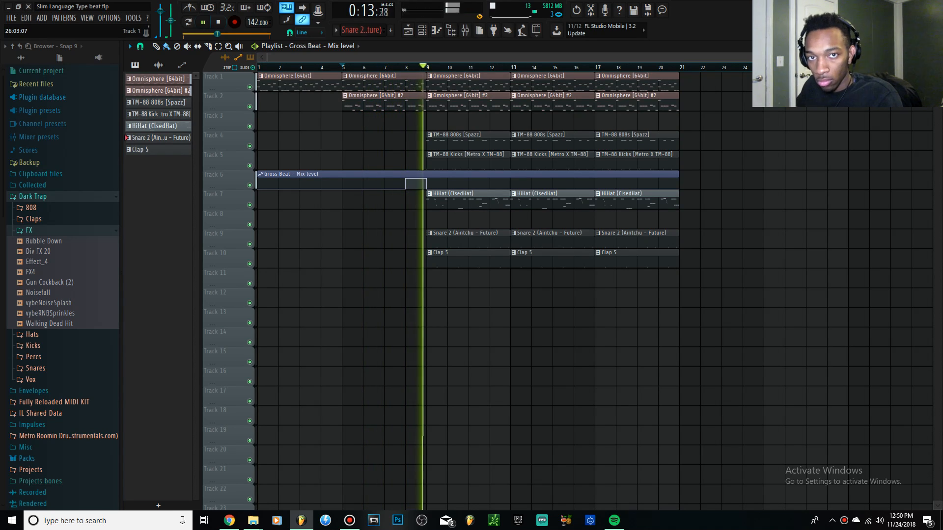
pyautogui.click(218, 23)
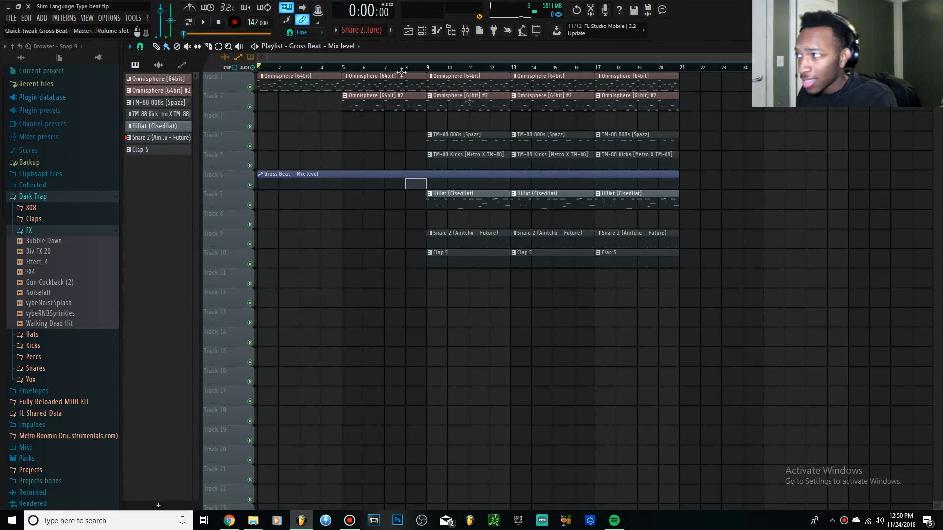
# - Change the Master track's Gross Beat volume preset to 1 Beat Gate and play back the transition into bar 9
pyautogui.click(480, 29)
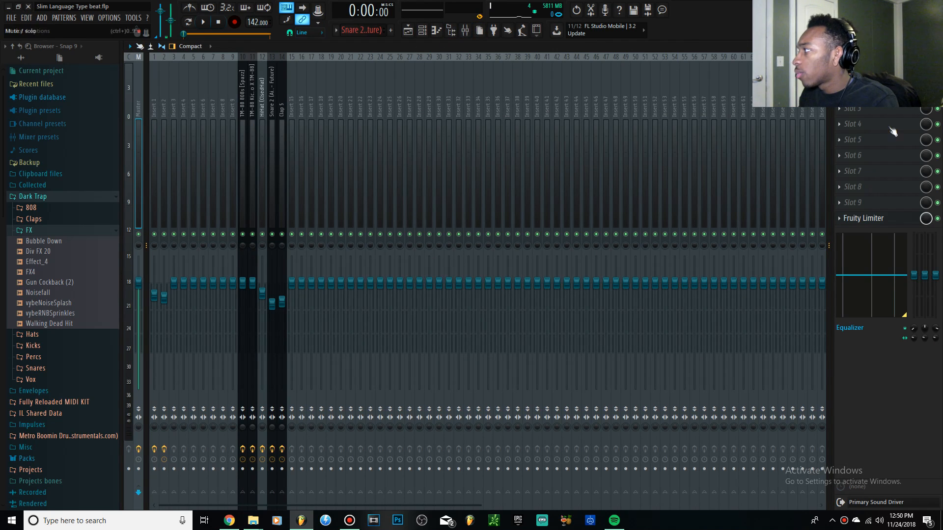
pyautogui.click(863, 77)
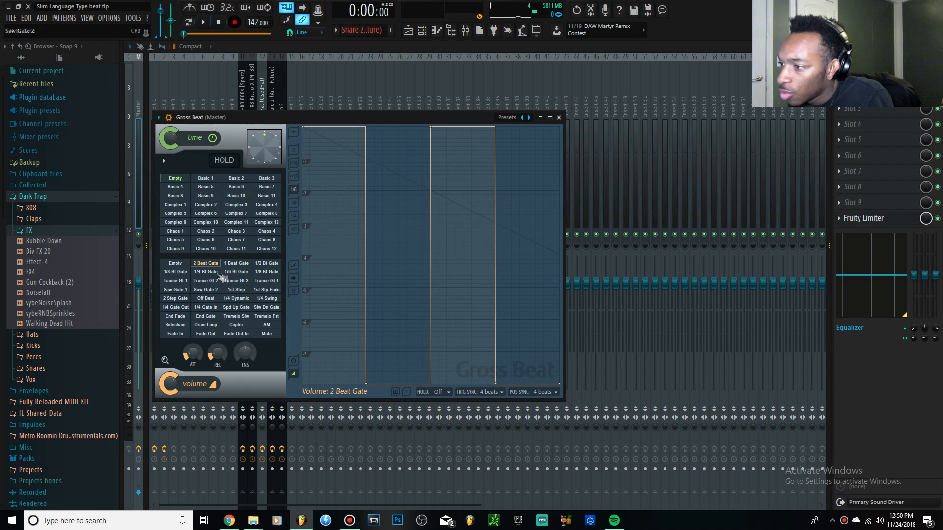
pyautogui.click(234, 266)
pyautogui.click(408, 32)
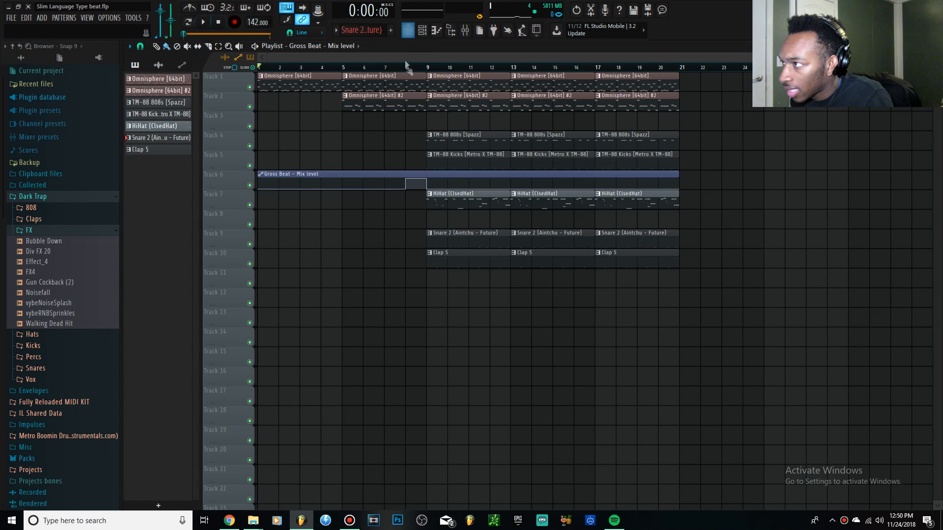
pyautogui.press('space')
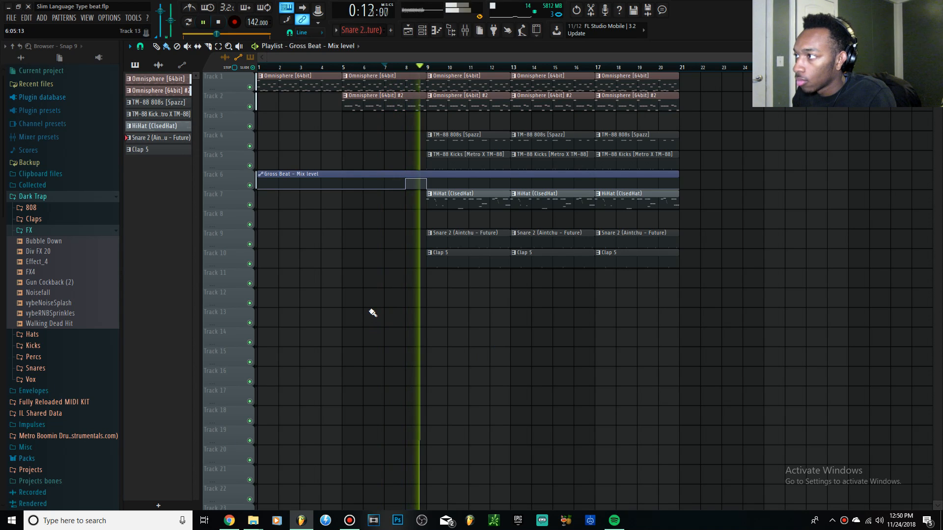
# - Try the Trance Gt 4 volume preset in the Master track's Gross Beat and play back the transition into the drums
pyautogui.click(219, 21)
pyautogui.click(219, 22)
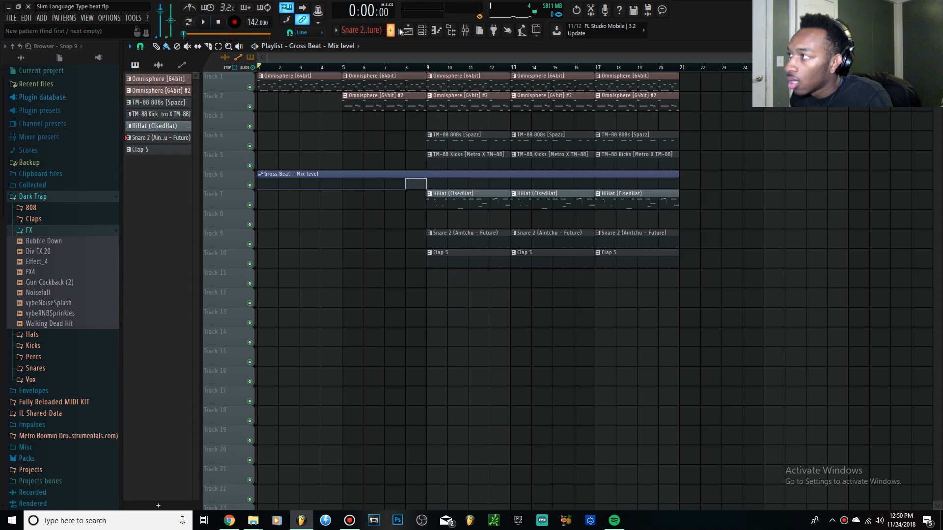
pyautogui.click(465, 30)
pyautogui.click(266, 274)
pyautogui.click(266, 280)
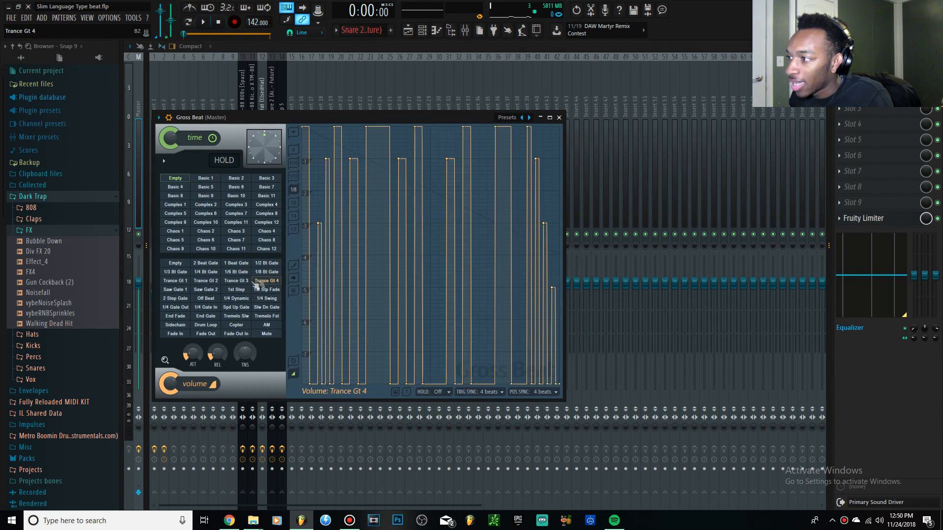
pyautogui.press('space')
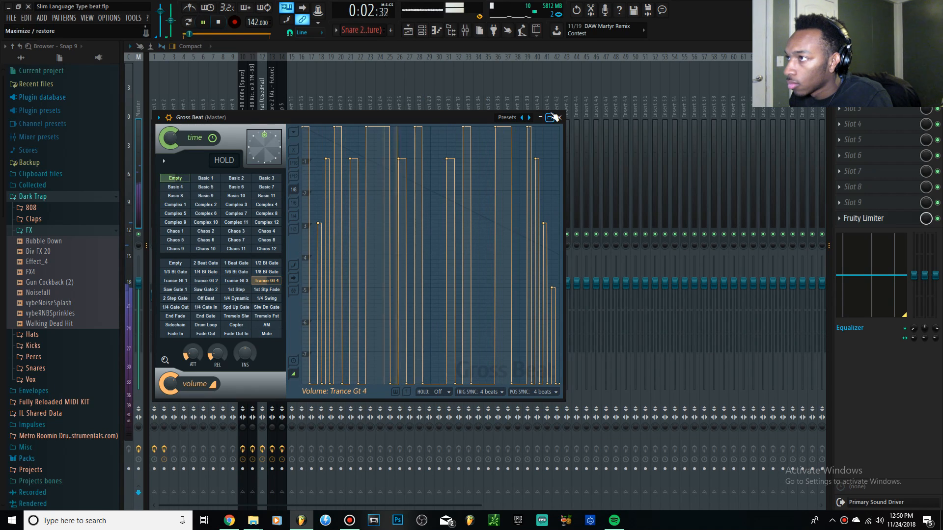
pyautogui.click(413, 38)
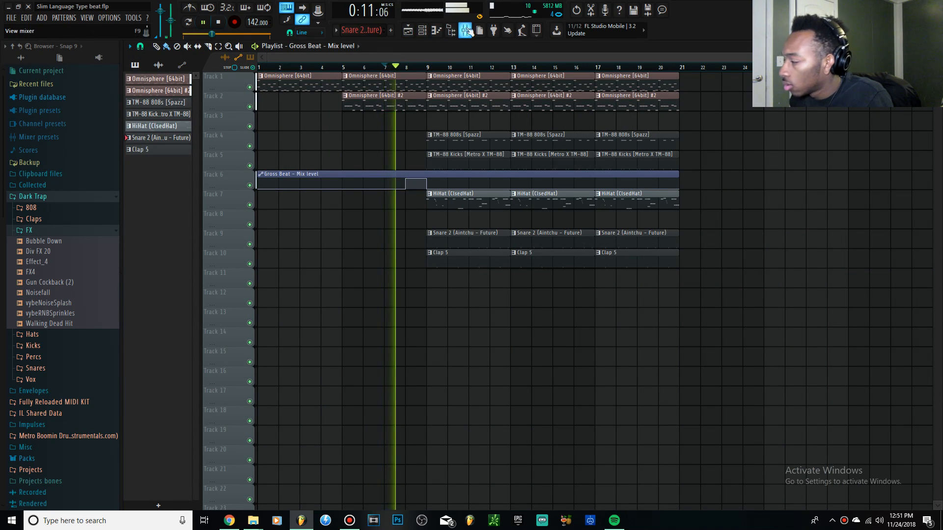
pyautogui.click(465, 30)
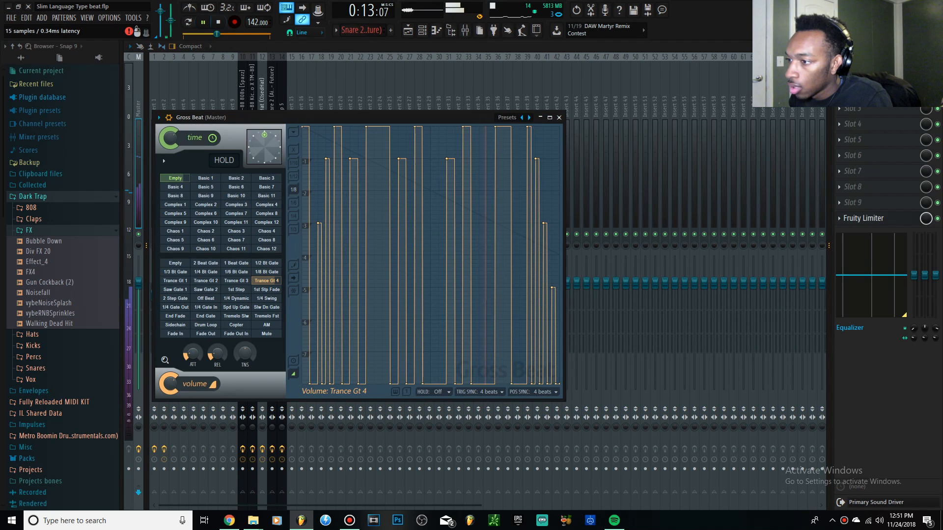
pyautogui.press('space')
# - Stop playback and set the Master track's Gross Beat volume preset to 2 Beat Gate
pyautogui.click(175, 264)
pyautogui.click(221, 22)
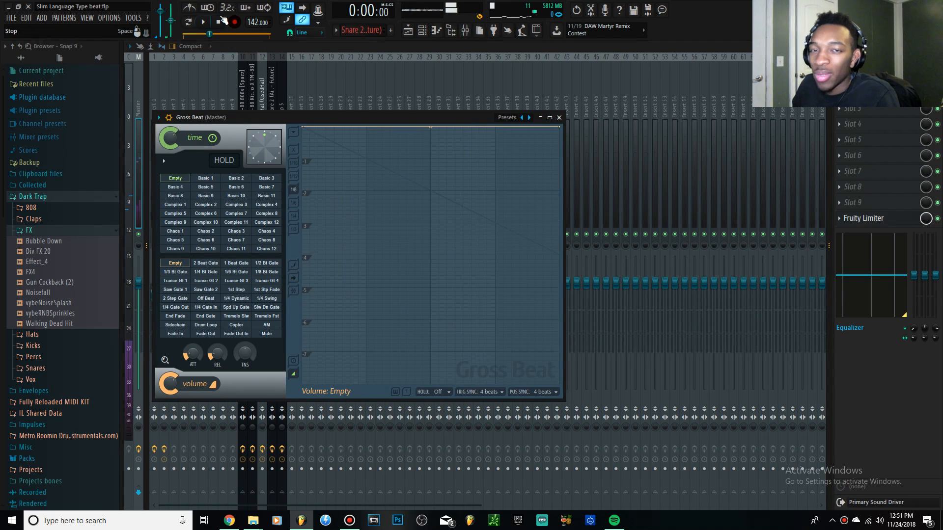
pyautogui.moveTo(236, 290); pyautogui.dragTo(197, 267)
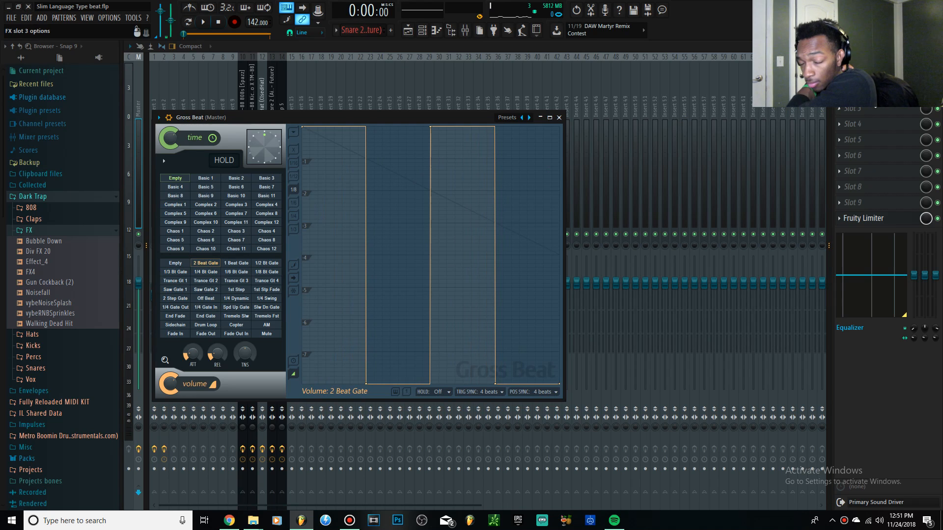
# - Load Fruity Love Philter in the Master track's first effect slot and choose its PC lowpass + phaser preset
pyautogui.click(840, 77)
pyautogui.moveTo(848, 89)
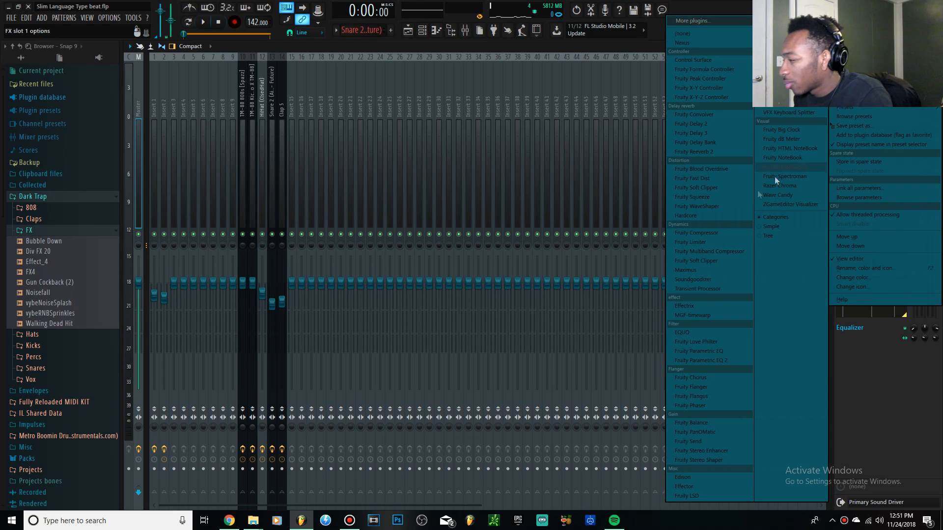
pyautogui.click(727, 341)
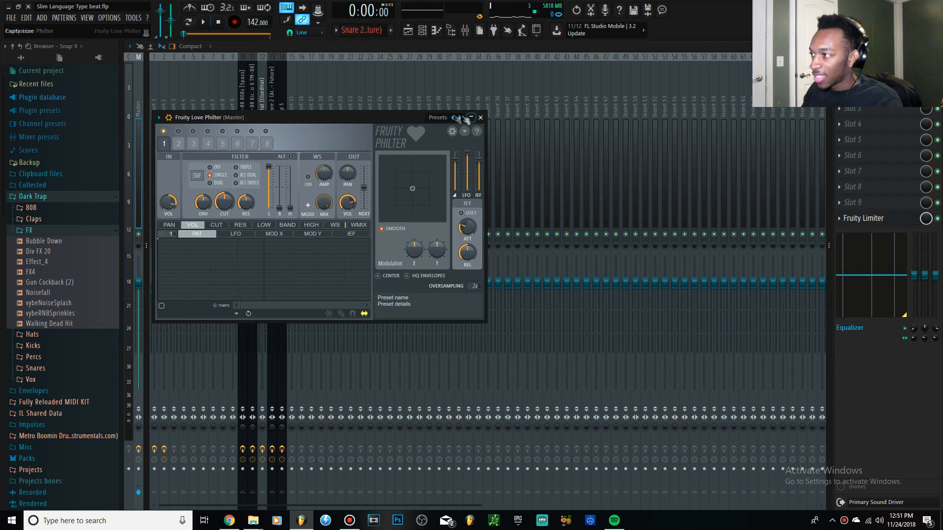
pyautogui.click(438, 118)
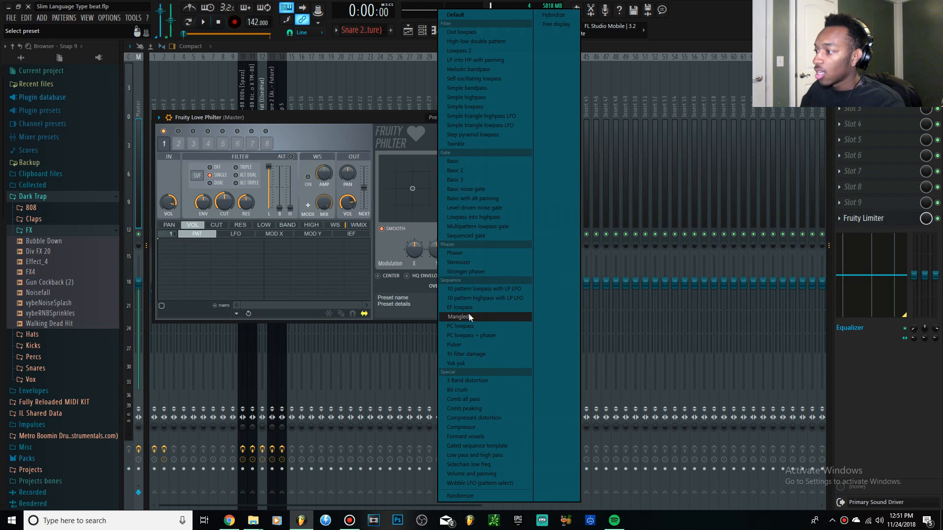
pyautogui.click(493, 337)
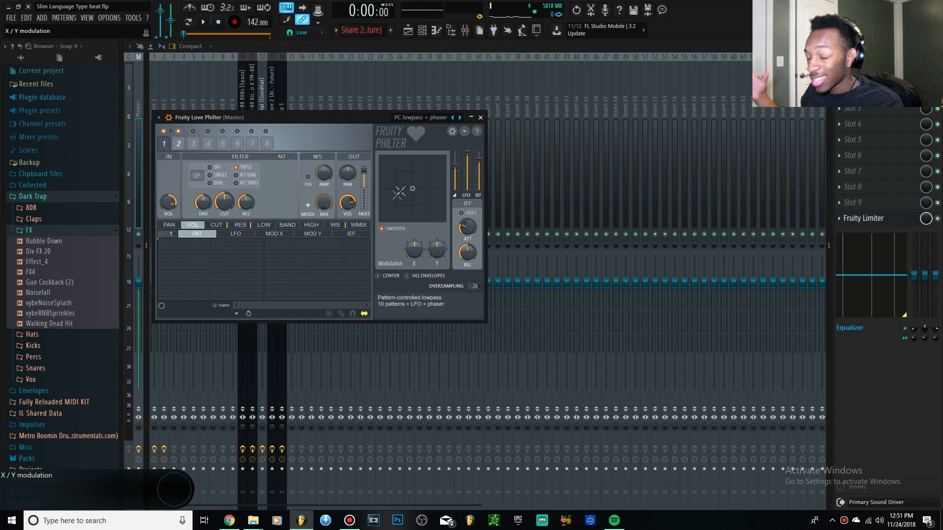
# - Play the arrangement from bar 7 to hear the filtered transition into the drums, and stop playback
pyautogui.click(408, 30)
pyautogui.click(385, 67)
pyautogui.press('space')
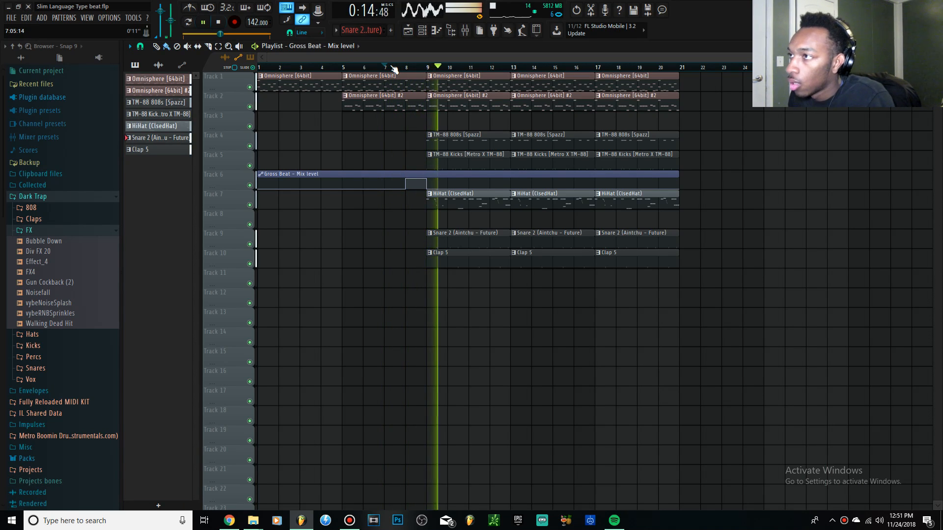
pyautogui.click(219, 22)
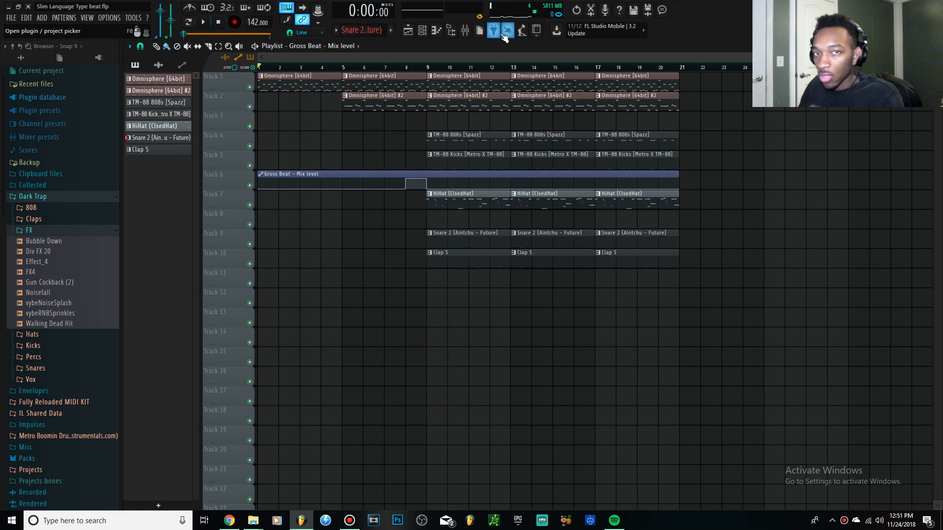
pyautogui.click(464, 31)
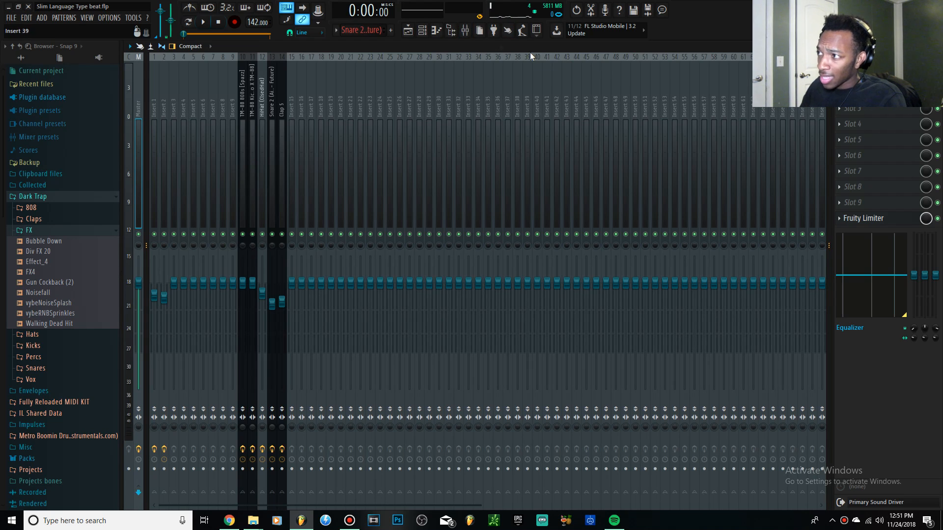
pyautogui.click(406, 29)
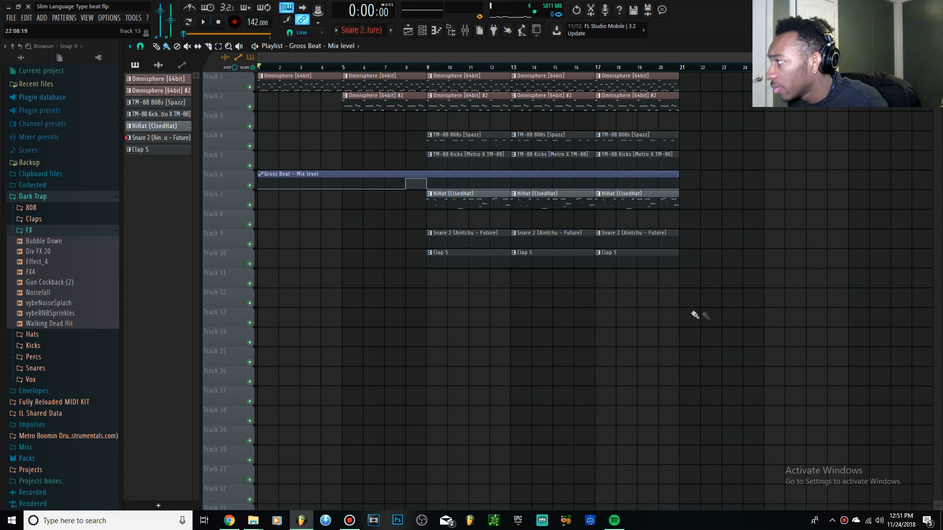
# - Duplicate all melody, 808 and drum clips of bars 17 to 20 into bars 21 to 24
pyautogui.moveTo(674, 326); pyautogui.dragTo(721, 306)
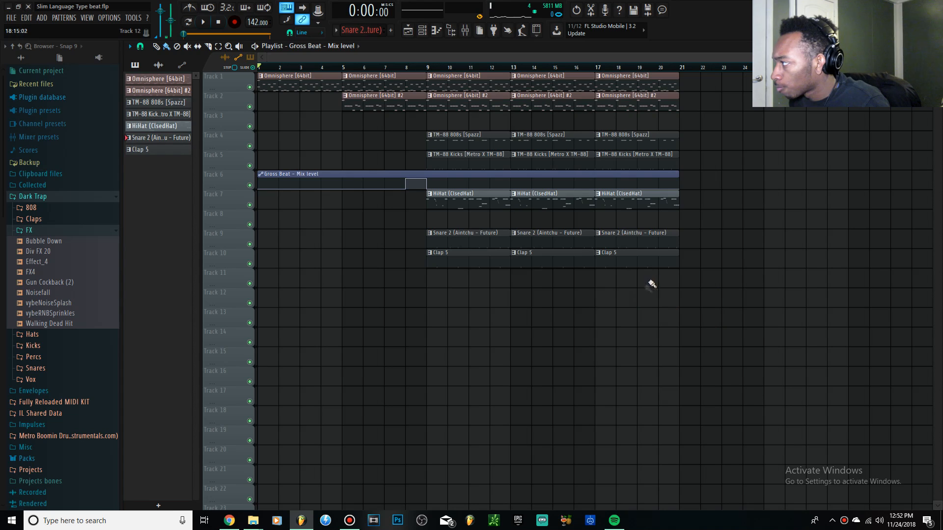
pyautogui.moveTo(677, 169); pyautogui.dragTo(658, 75)
pyautogui.keyDown('ctrl'); pyautogui.keyDown('shift'); pyautogui.click(603, 176); pyautogui.keyUp('shift'); pyautogui.keyUp('ctrl')
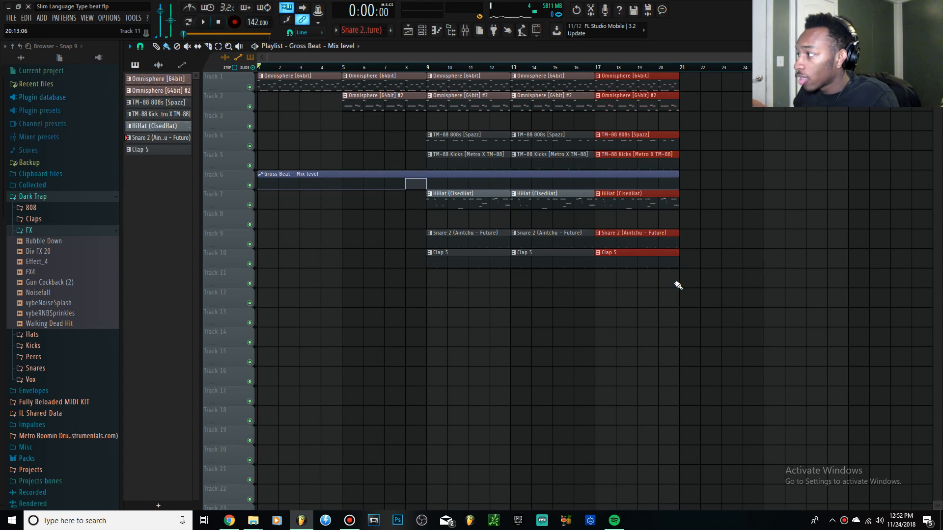
pyautogui.hotkey('ctrl', 'b')
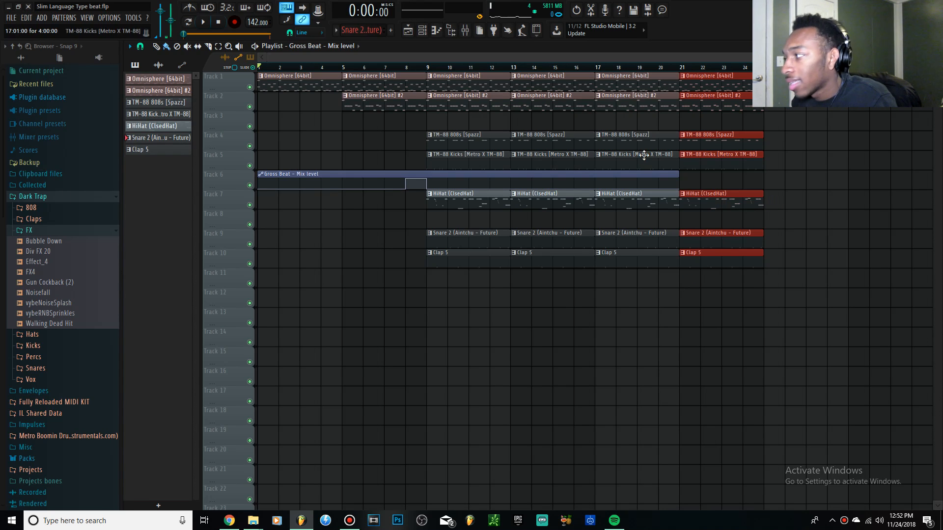
# - Delete the two kick clips covering bars 17 to 24 on track 5
pyautogui.keyDown('ctrl'); pyautogui.click(884, 177); pyautogui.keyUp('ctrl')
pyautogui.rightClick(643, 164)
pyautogui.rightClick(714, 166)
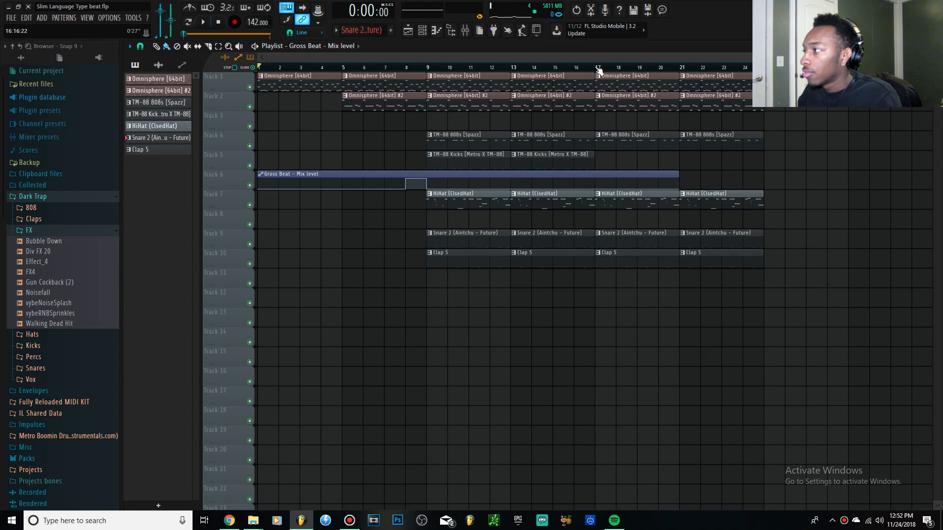
# - Play the arrangement from bar 15 to hear the kicks drop out at bar 17, and stop playback
pyautogui.click(560, 69)
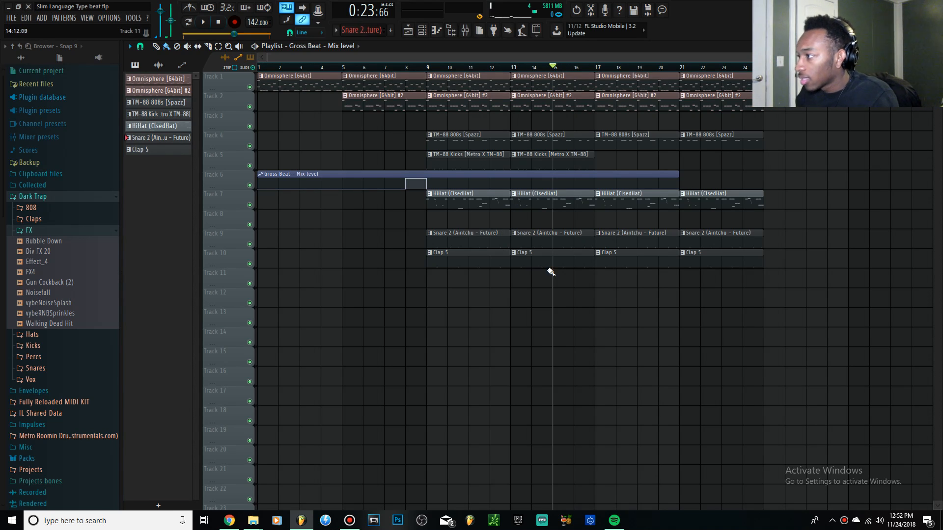
pyautogui.press('space')
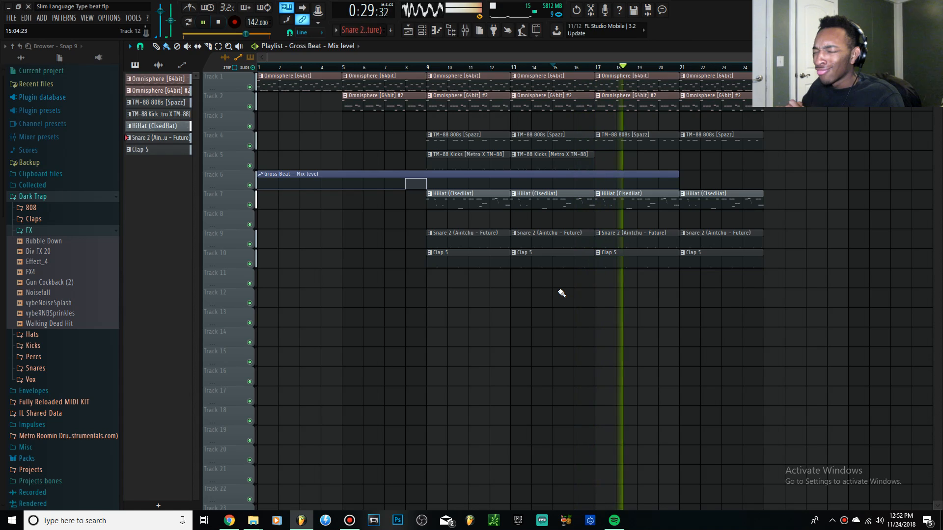
pyautogui.press('space')
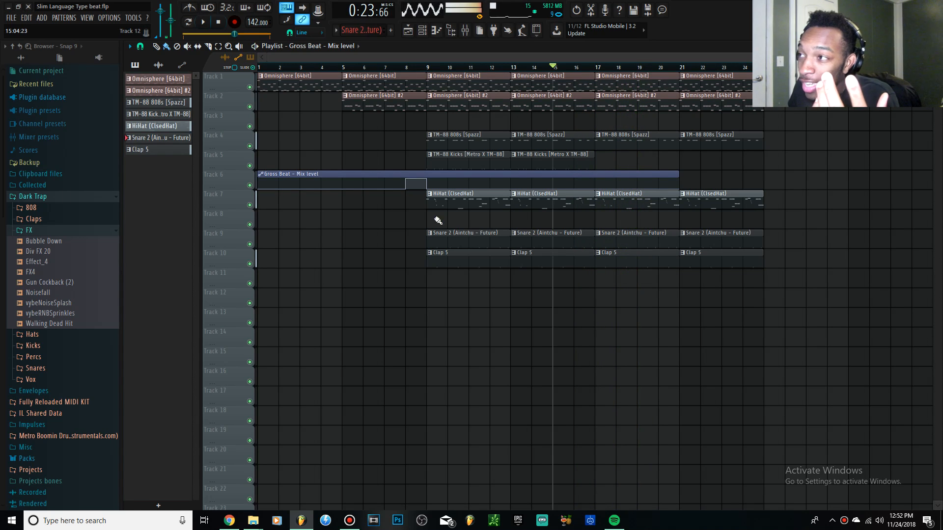
pyautogui.click(220, 23)
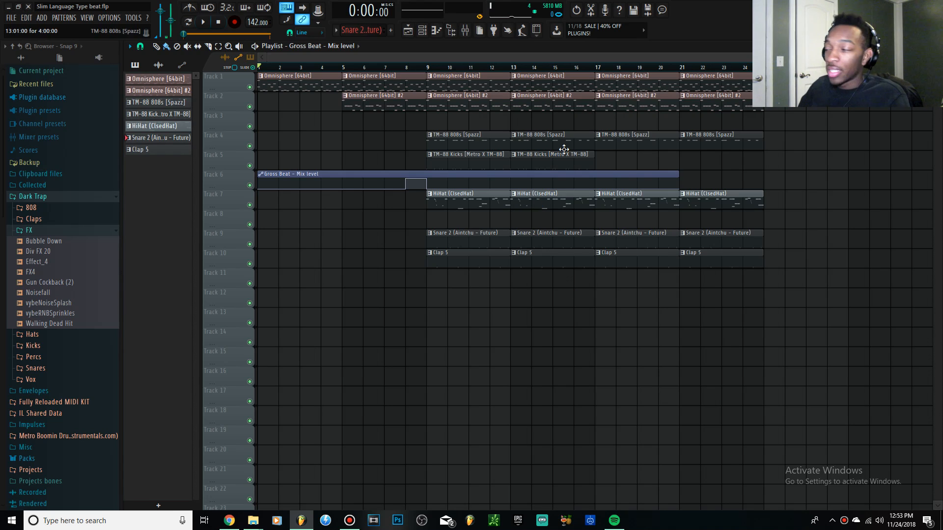
# - Copy all melody, 808 and drum clips of bars 9 to 16 into bars 25 to 32
pyautogui.moveTo(564, 312); pyautogui.dragTo(459, 45)
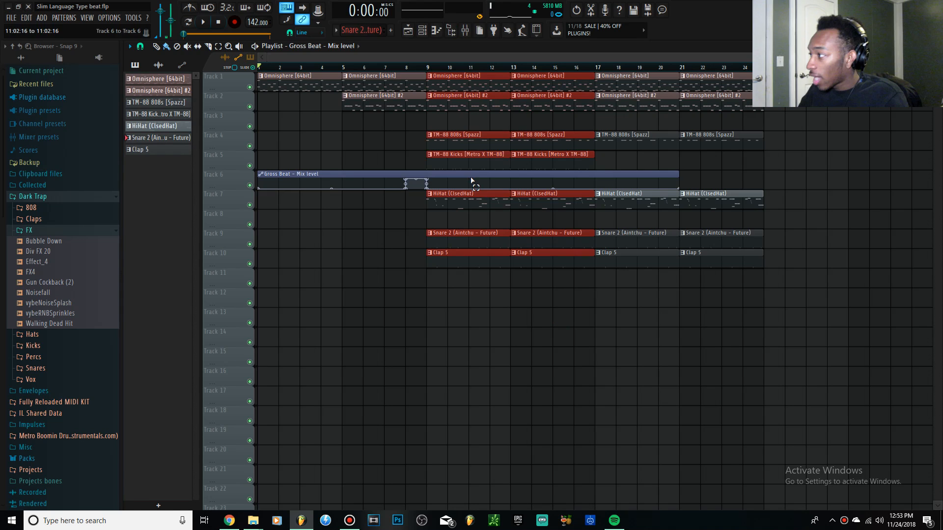
pyautogui.keyDown('ctrl'); pyautogui.keyDown('shift'); pyautogui.click(471, 181); pyautogui.keyUp('shift'); pyautogui.keyUp('ctrl')
pyautogui.moveTo(466, 165)
pyautogui.mouseDown()
pyautogui.moveTo(887, 153)
pyautogui.moveTo(794, 147)
pyautogui.mouseUp()
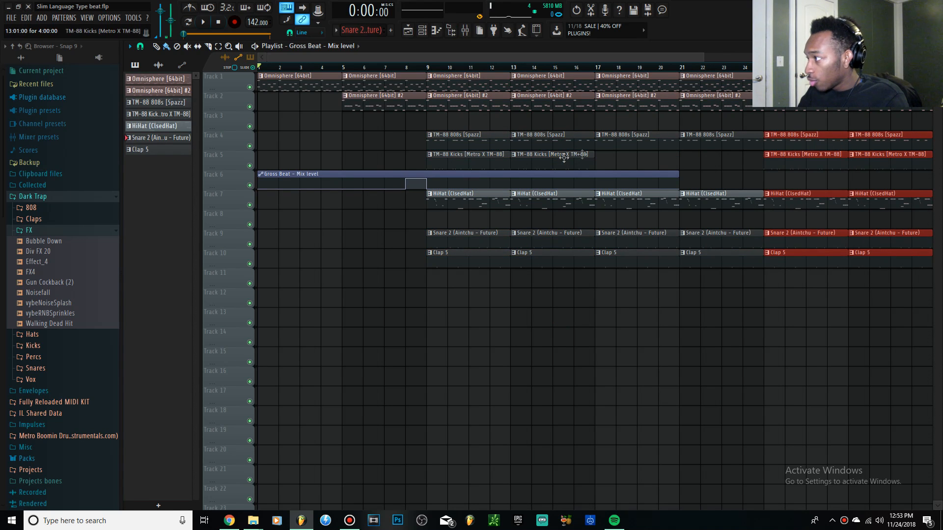
pyautogui.moveTo(608, 169); pyautogui.dragTo(743, 73)
pyautogui.keyDown('ctrl'); pyautogui.click(715, 157); pyautogui.keyUp('ctrl')
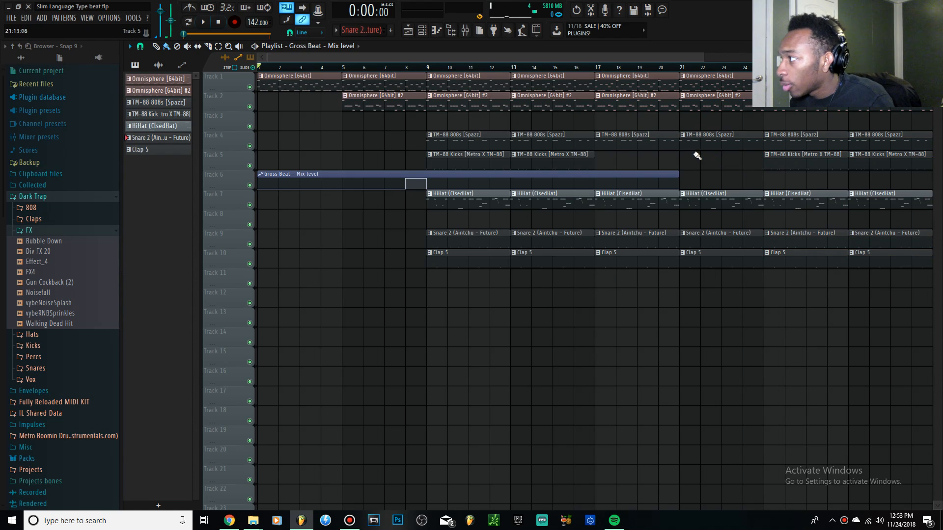
# - Play the arrangement from bar 23 to hear the kicks return at bar 25, and check the 808 level in the mixer
pyautogui.scroll(-2, 697, 156)
pyautogui.click(568, 68)
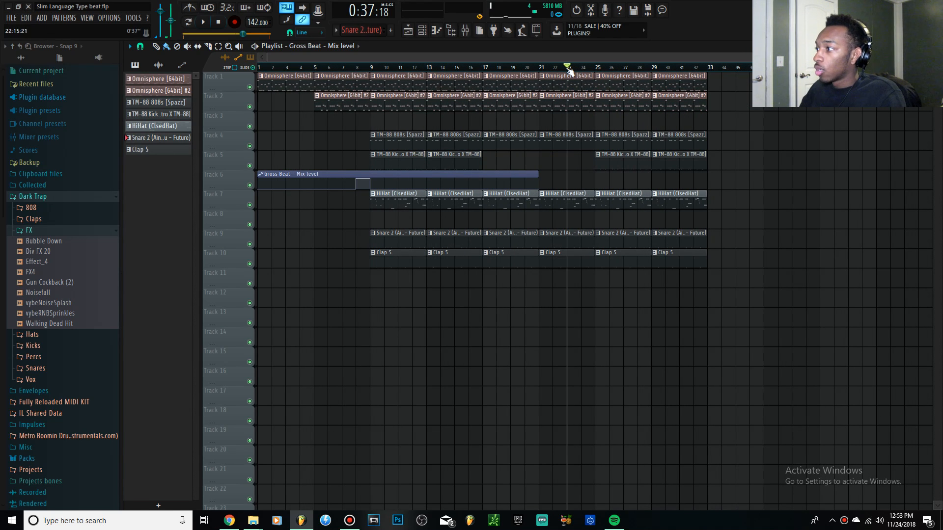
pyautogui.press('space')
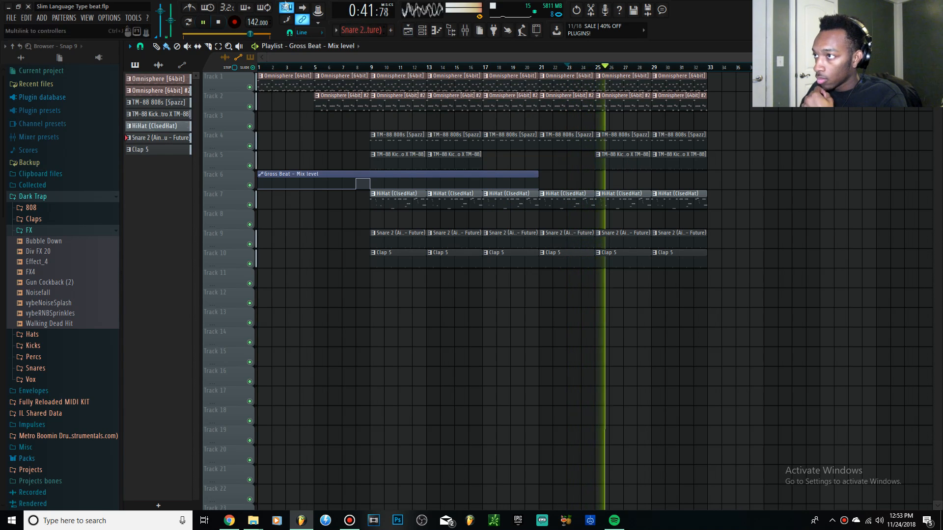
pyautogui.click(467, 32)
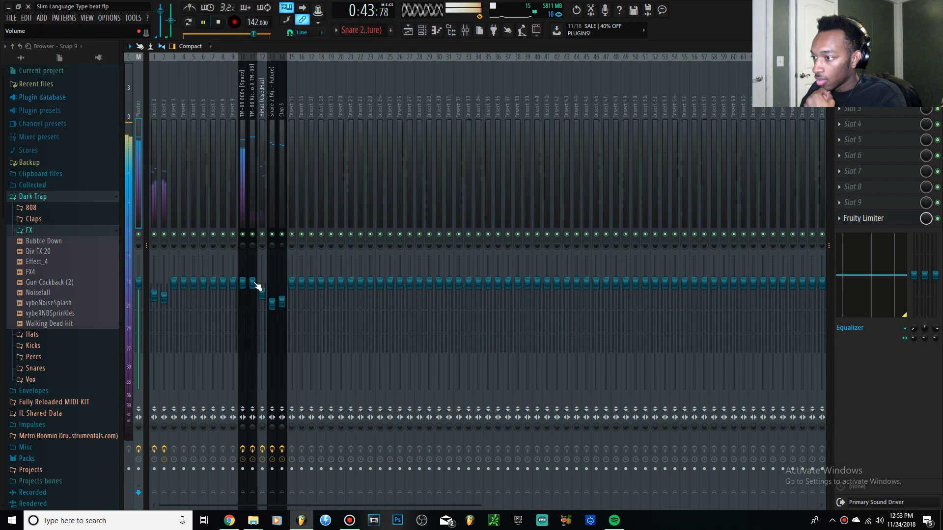
pyautogui.moveTo(244, 296)
pyautogui.mouseDown()
pyautogui.moveTo(259, 294)
pyautogui.moveTo(243, 295)
pyautogui.mouseUp()
pyautogui.click(407, 31)
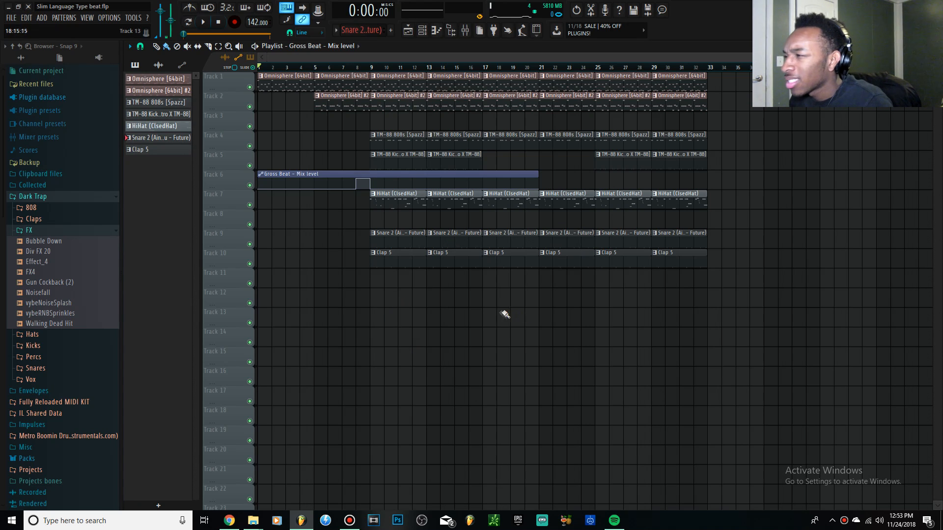
# - Shorten the 808, kick, hi-hat, snare and clap clips starting at bar 29 to three bars, leaving bar 32 without drums
pyautogui.scroll(2, 715, 259)
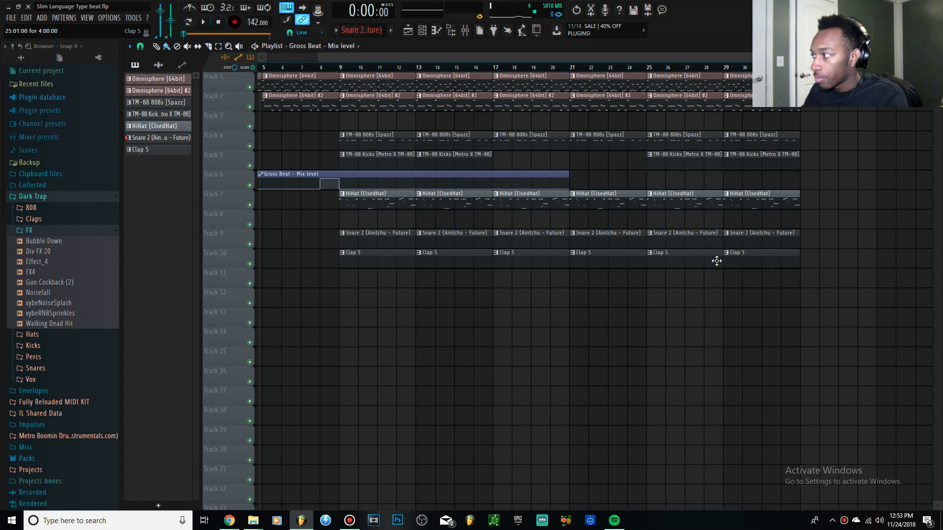
pyautogui.moveTo(796, 317); pyautogui.dragTo(772, 146)
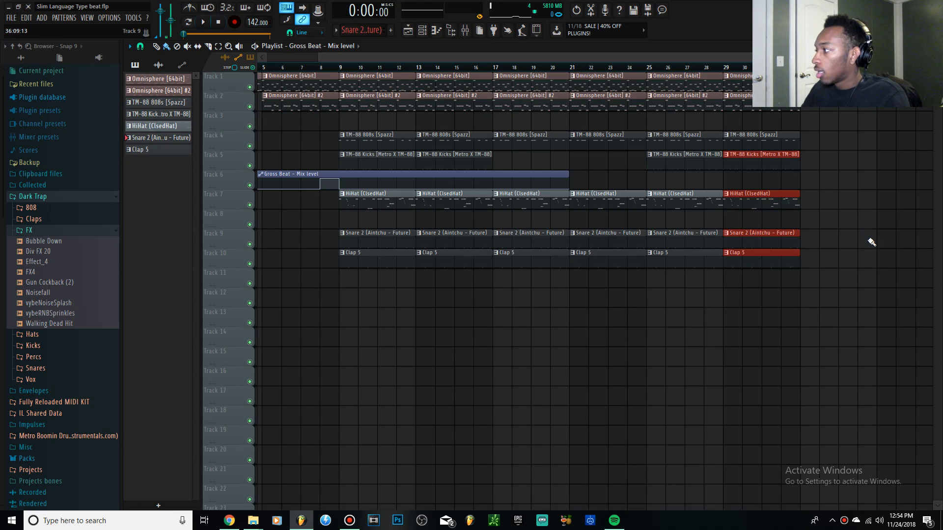
pyautogui.moveTo(765, 321); pyautogui.dragTo(766, 132)
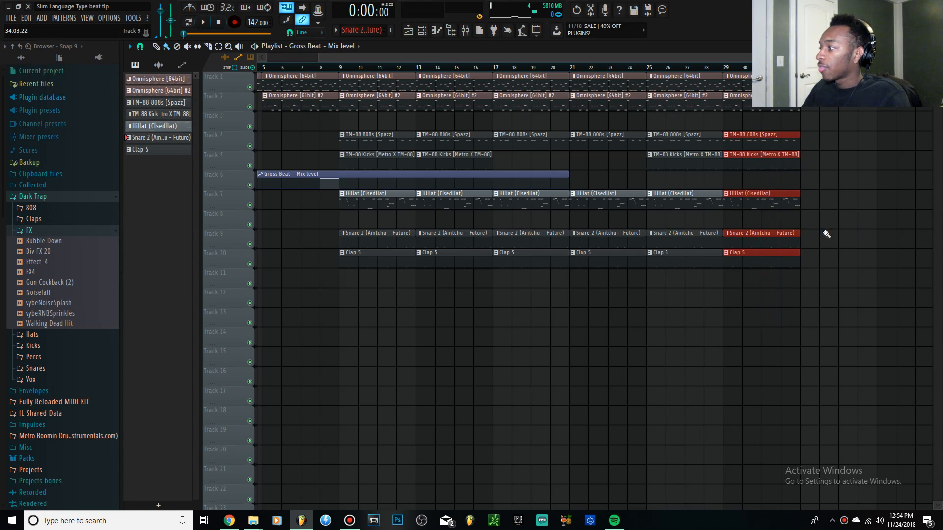
pyautogui.moveTo(799, 241); pyautogui.dragTo(777, 241)
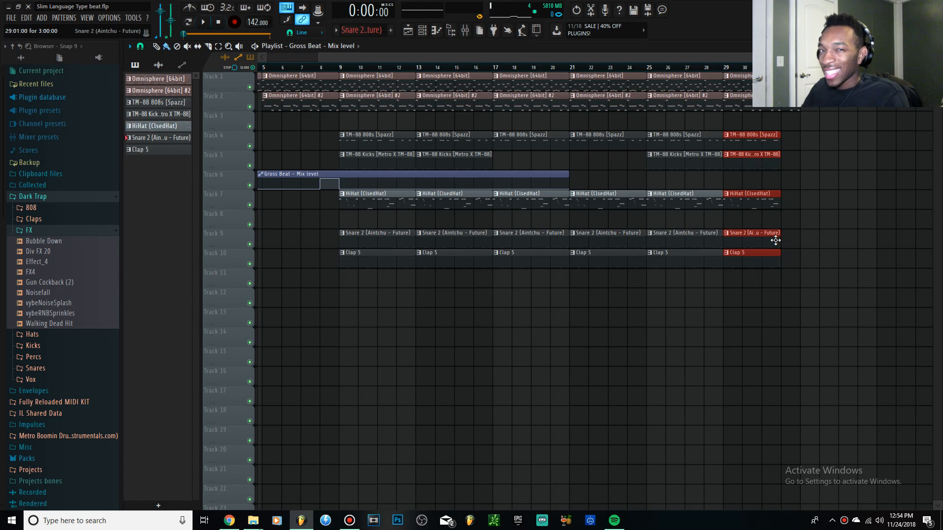
pyautogui.click(819, 217)
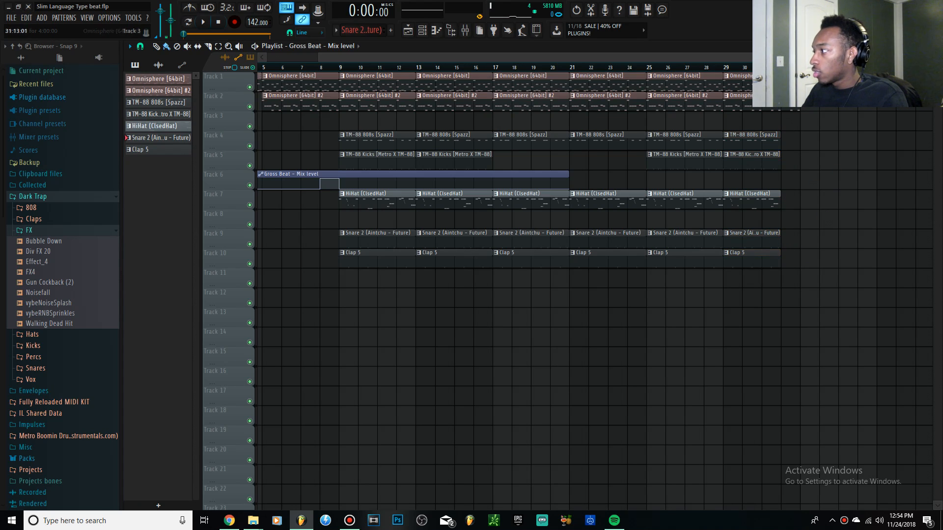
pyautogui.moveTo(779, 284); pyautogui.dragTo(800, 138)
pyautogui.moveTo(791, 289); pyautogui.dragTo(802, 267)
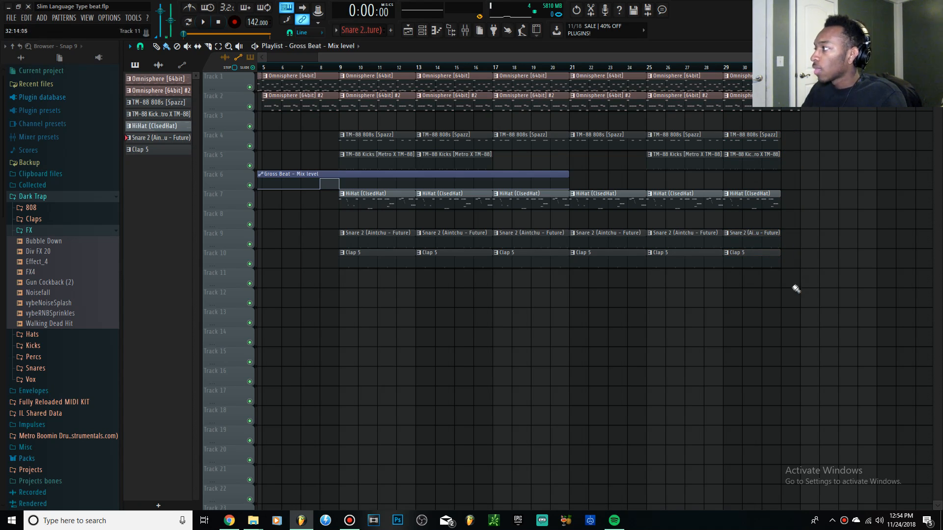
# - Select bars 9 to 32 as the playback range, play it from bar 29 through the loop point, and stop playback
pyautogui.moveTo(799, 68); pyautogui.dragTo(351, 68)
pyautogui.click(648, 70)
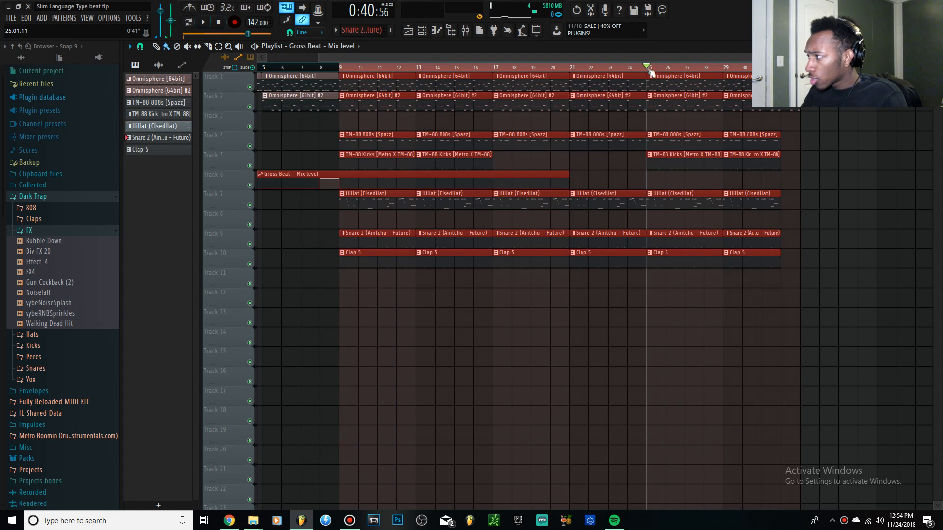
pyautogui.click(730, 69)
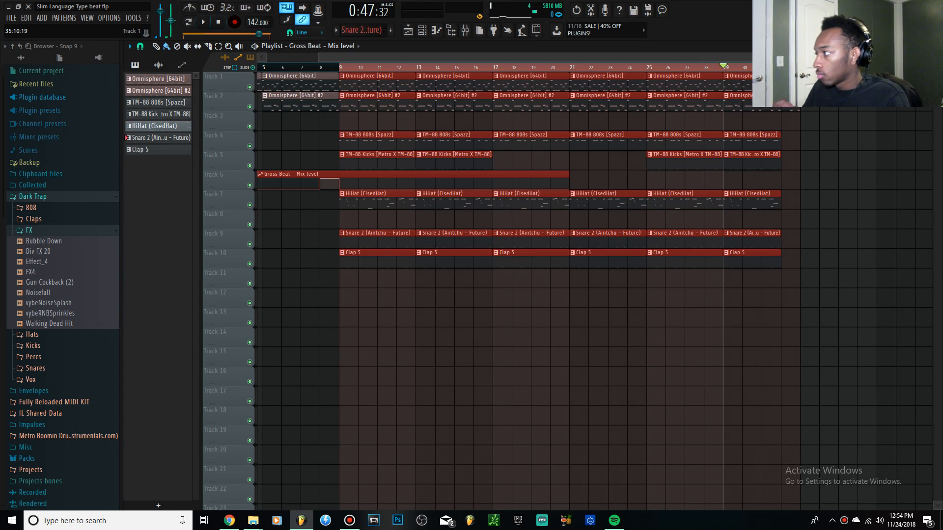
pyautogui.press('space')
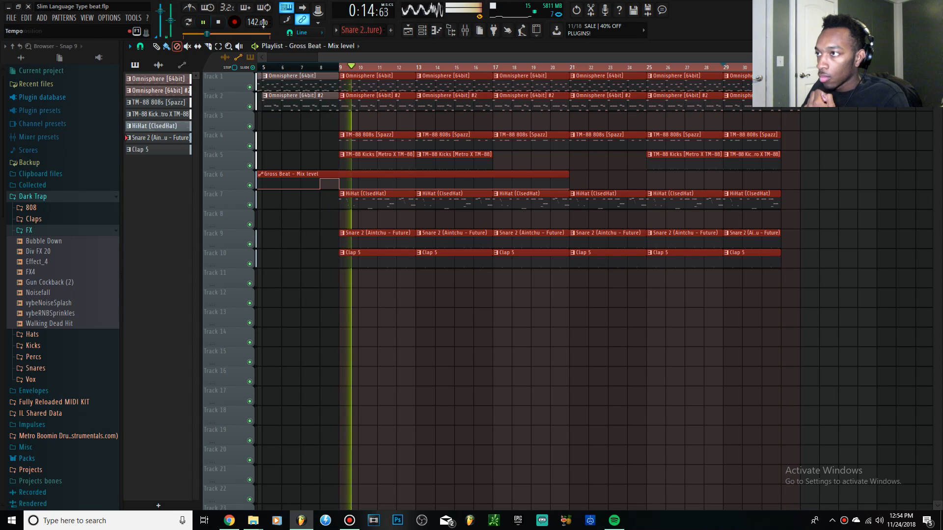
pyautogui.click(222, 24)
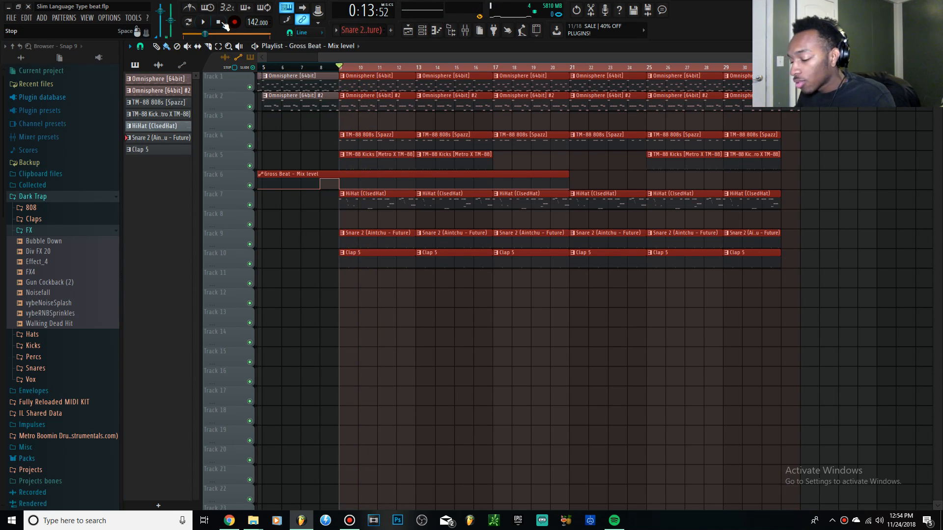